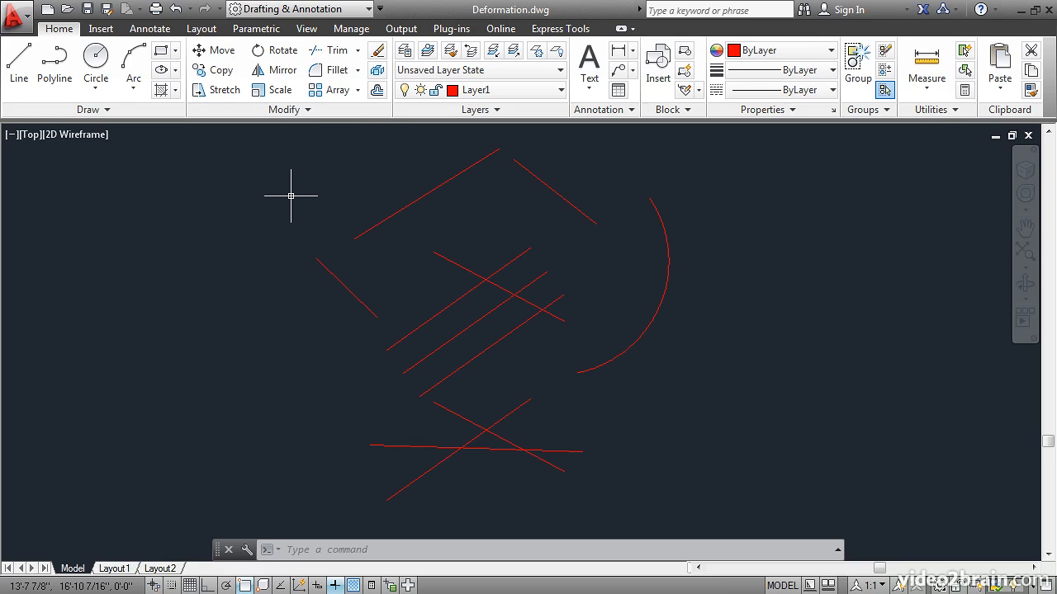
Step: Trim both outer ends of the upper crossing line, using the upper two of the three parallel lines as cutting edges
{"action": "left_click", "coordinate": [336, 51]}
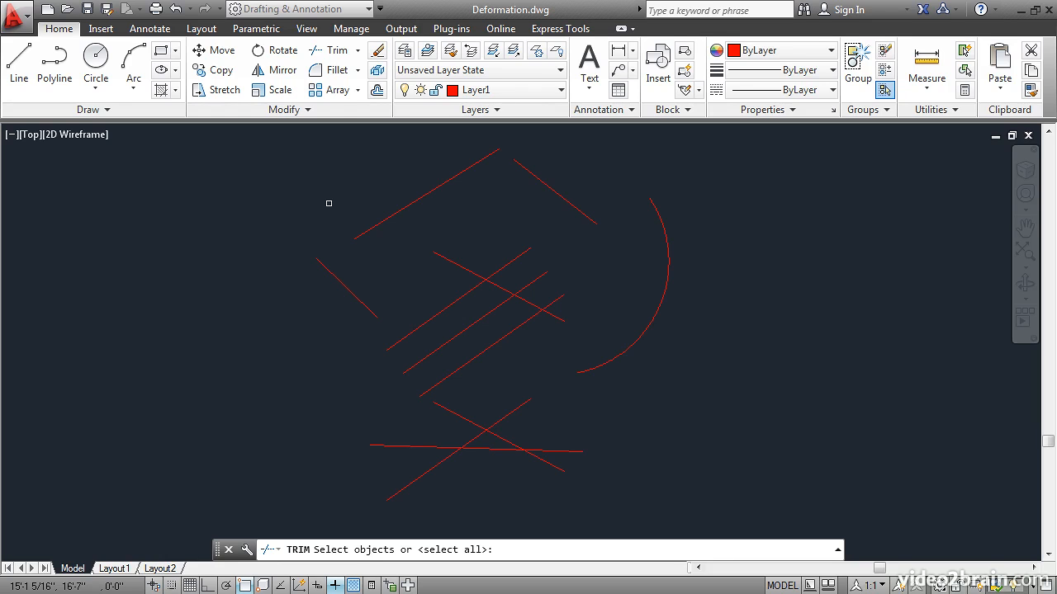
{"action": "left_click", "coordinate": [500, 269]}
{"action": "left_click", "coordinate": [531, 281]}
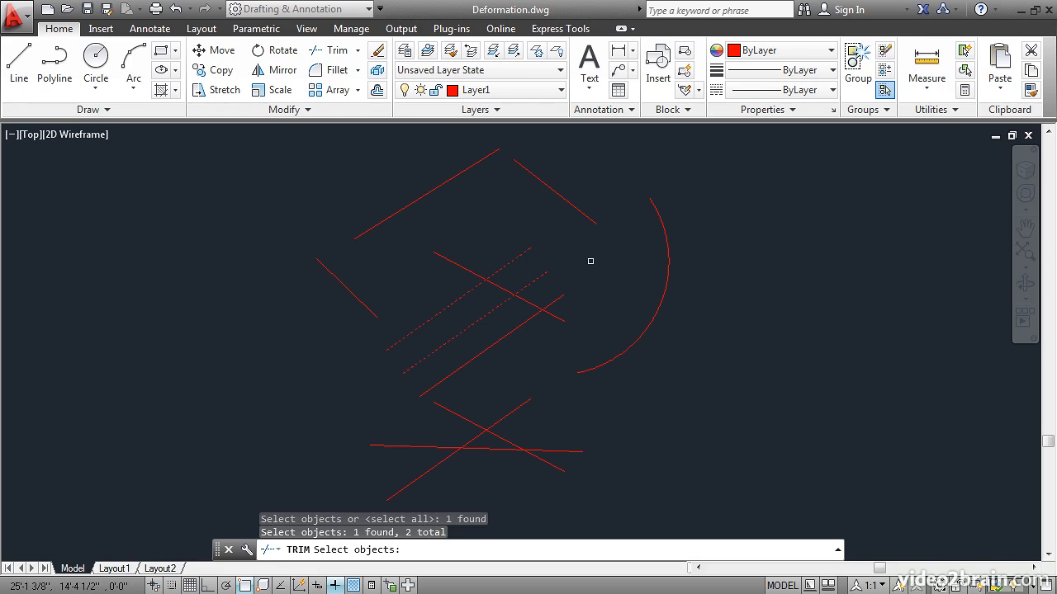
{"action": "key", "text": "Return"}
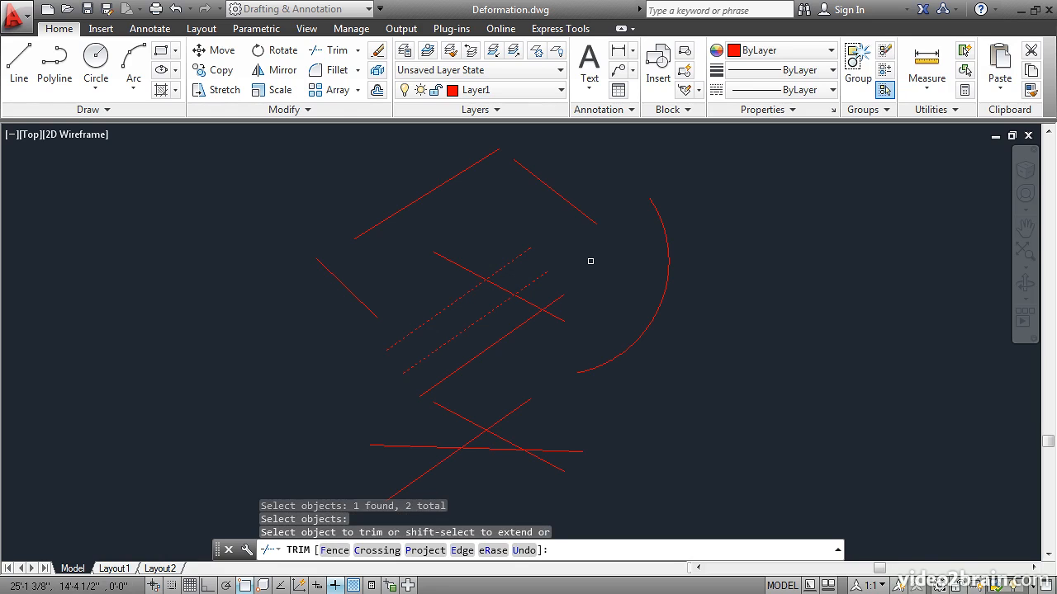
{"action": "left_click", "coordinate": [468, 272]}
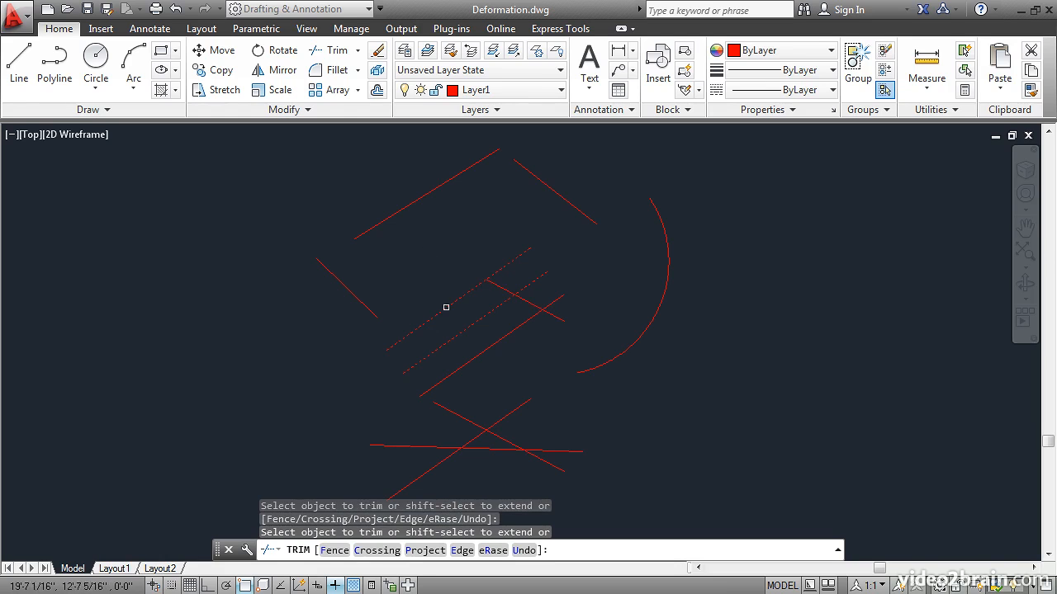
{"action": "left_click", "coordinate": [527, 302]}
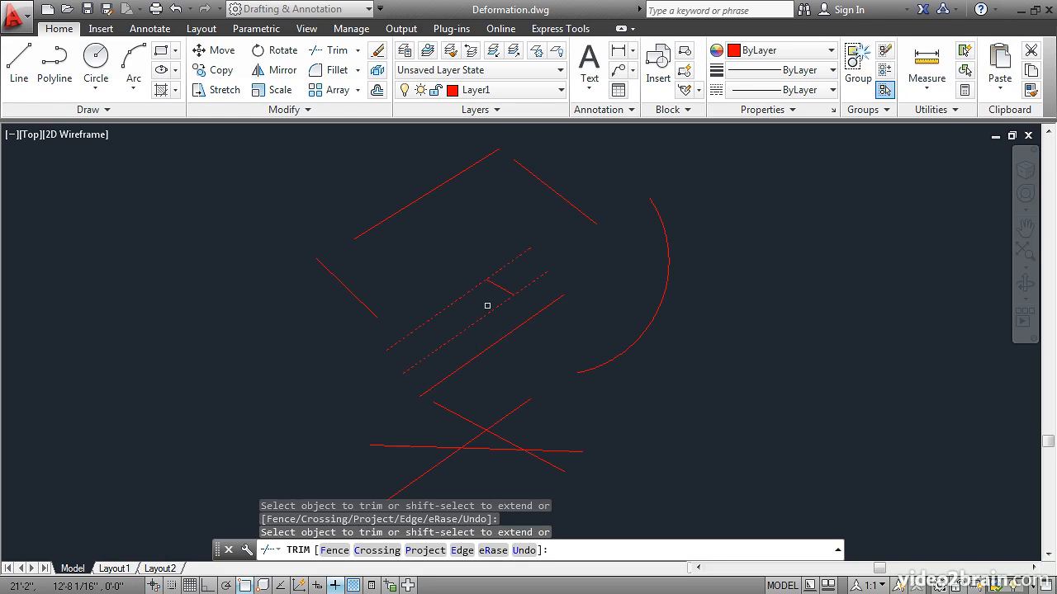
{"action": "key", "text": "Return"}
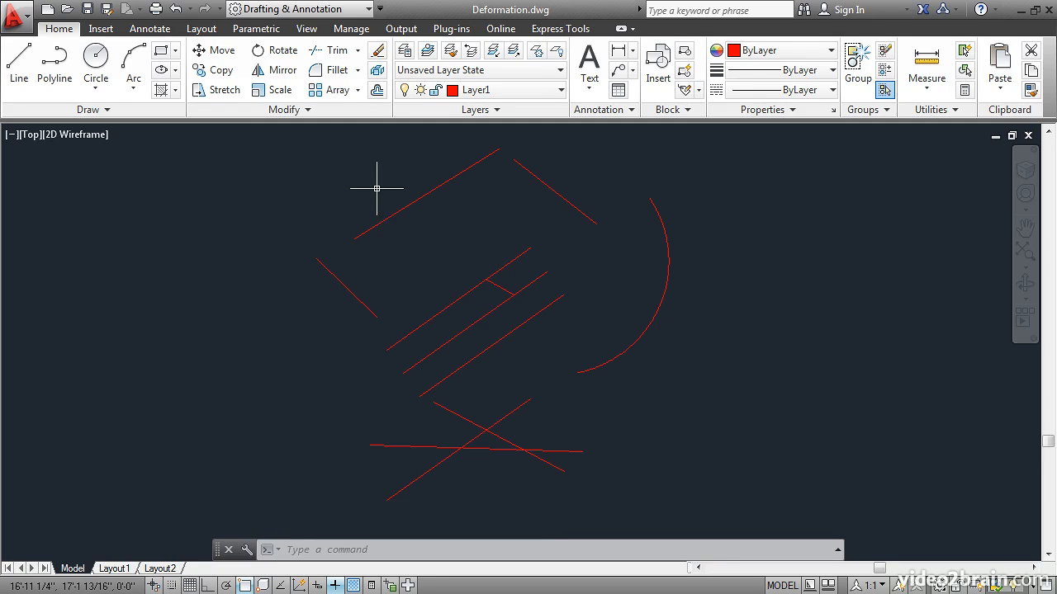
Step: With all objects as cutting edges, trim the middle parallel's upper-right end, the top parallel's lower-left part and the lower cross's upper-right portions
{"action": "left_click", "coordinate": [334, 51]}
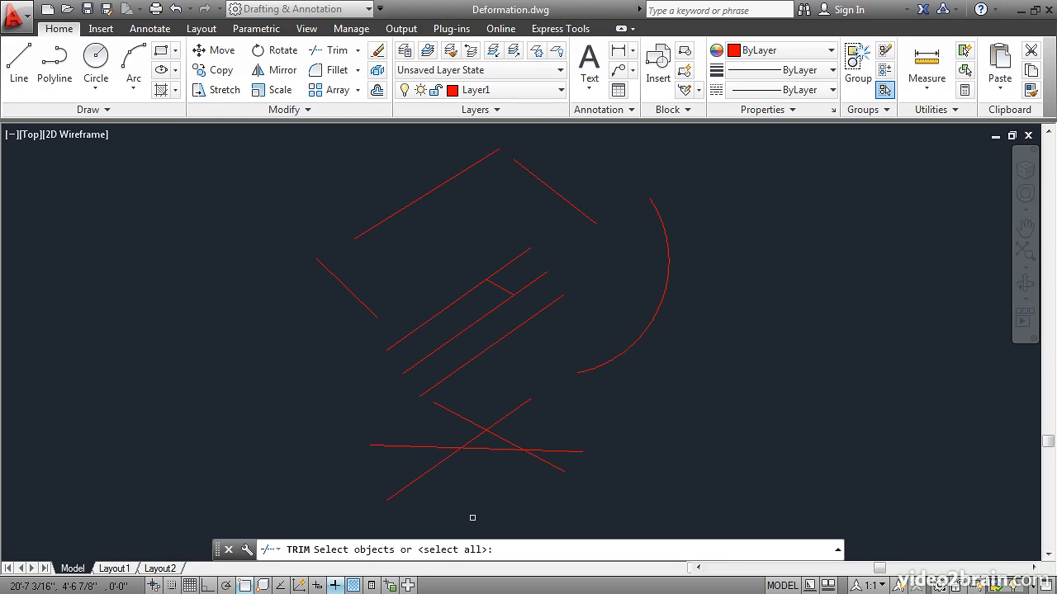
{"action": "key", "text": "Return"}
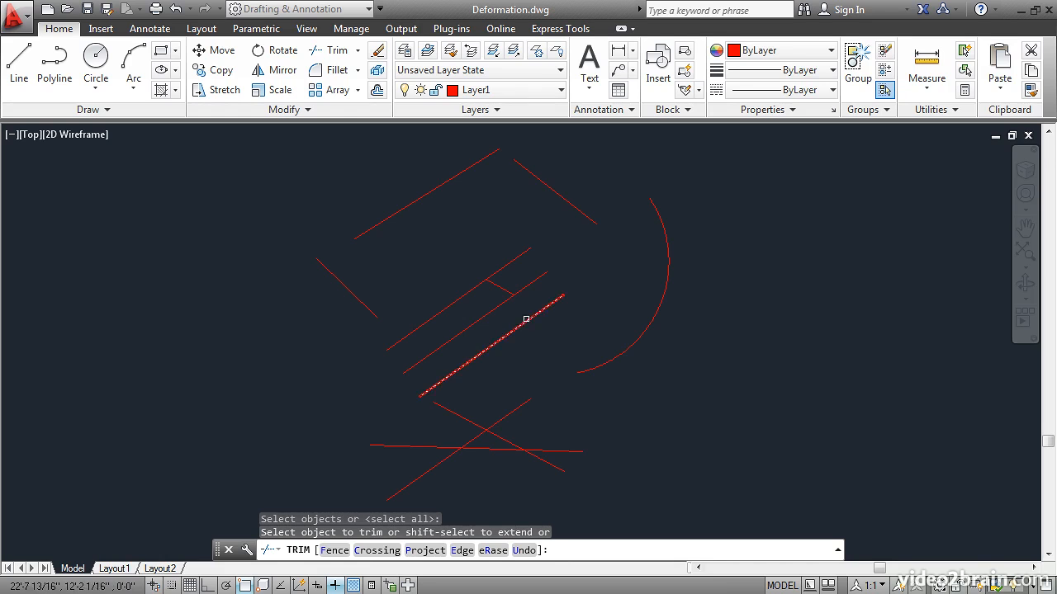
{"action": "left_click", "coordinate": [531, 285]}
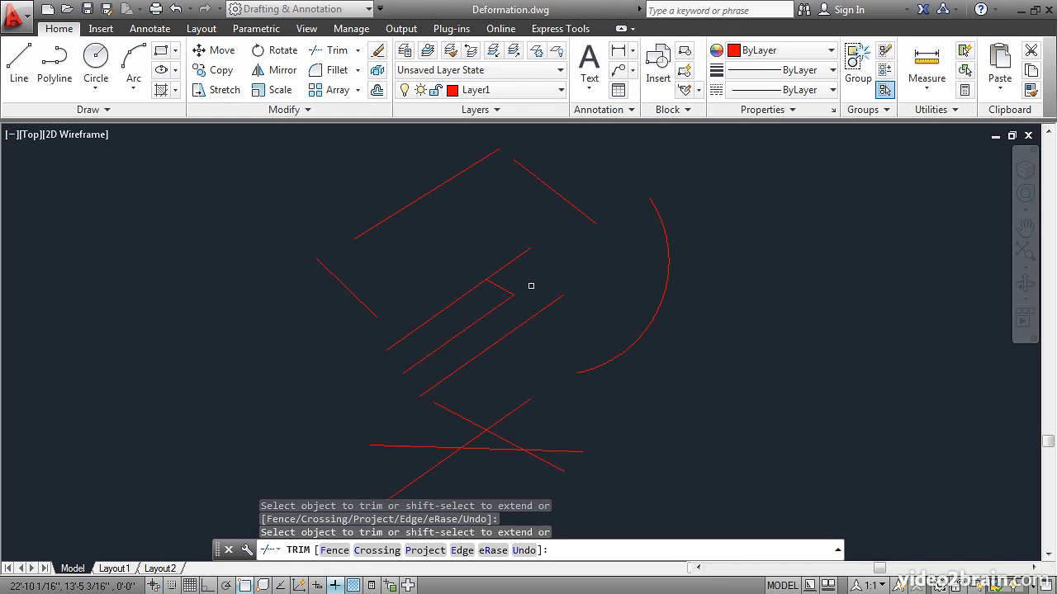
{"action": "left_click", "coordinate": [467, 297]}
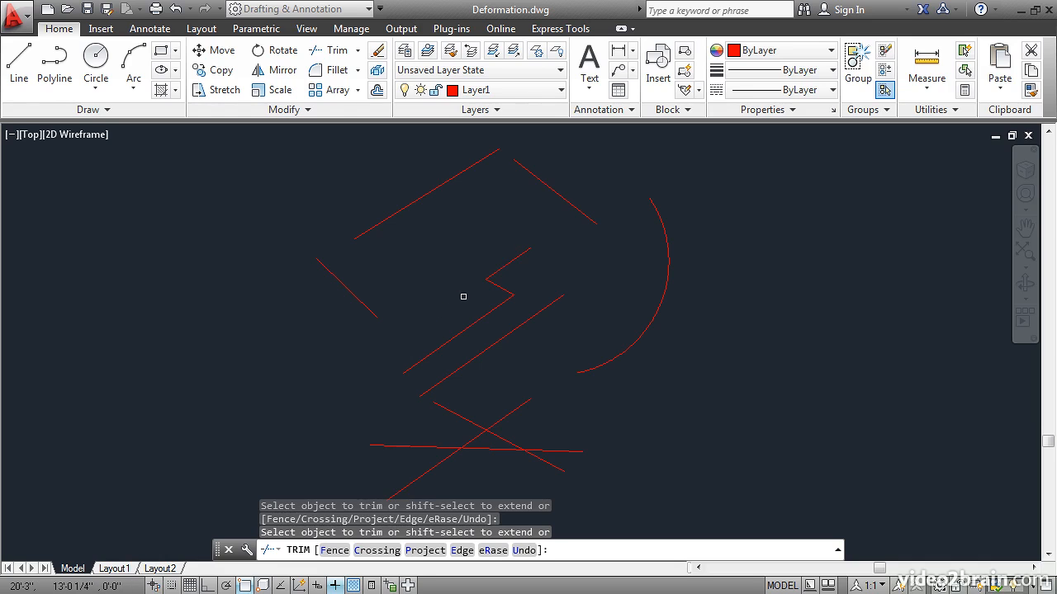
{"action": "left_click", "coordinate": [508, 416]}
{"action": "key", "text": "Return"}
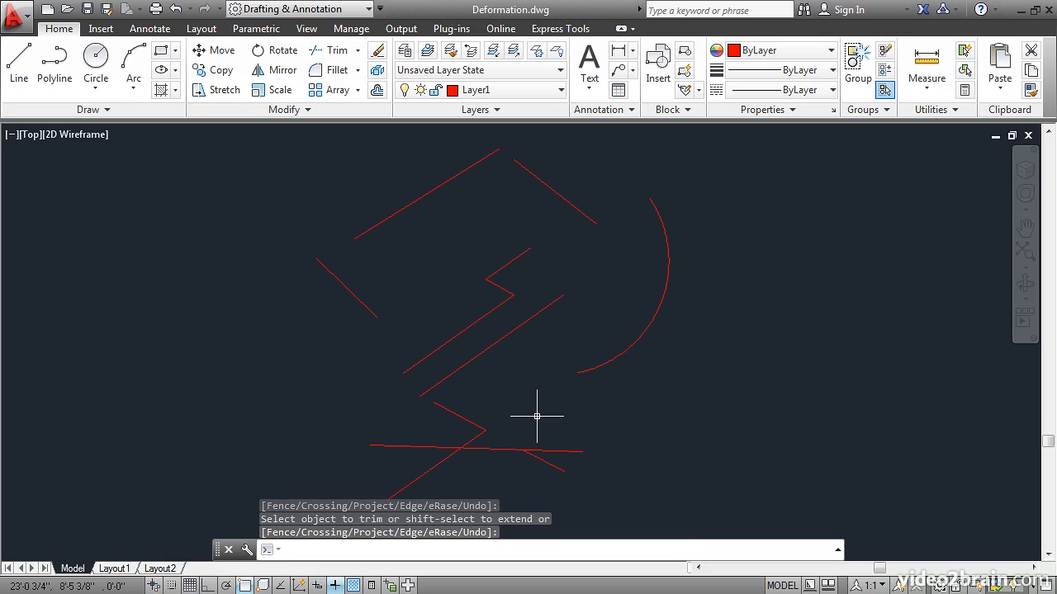
Step: Extend the top-left line to the short left line, that line to the middle parallel, and the top parallel's remnant in both directions
{"action": "left_click", "coordinate": [358, 51]}
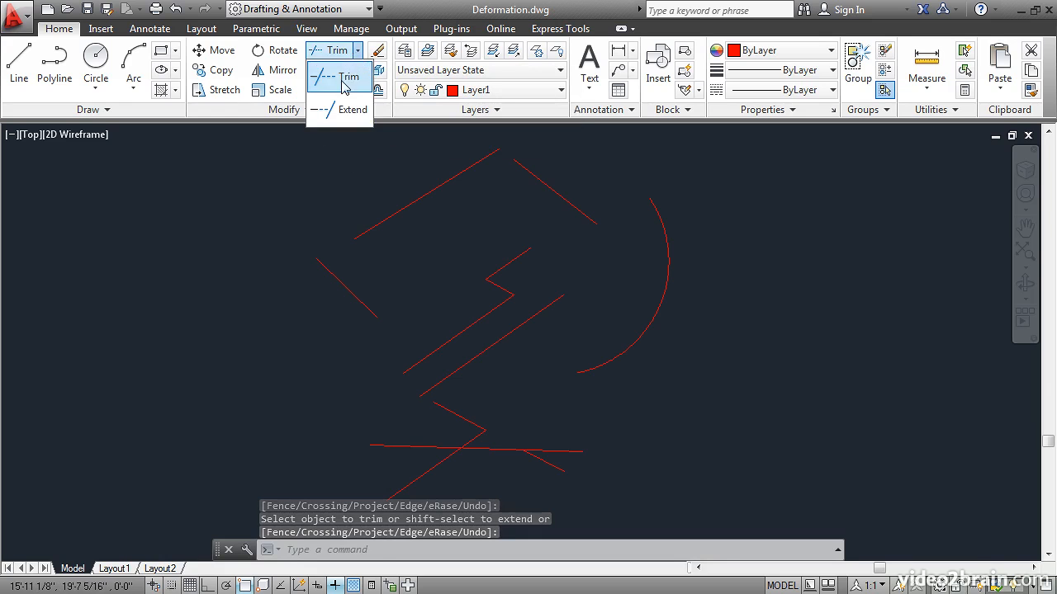
{"action": "left_click", "coordinate": [342, 113]}
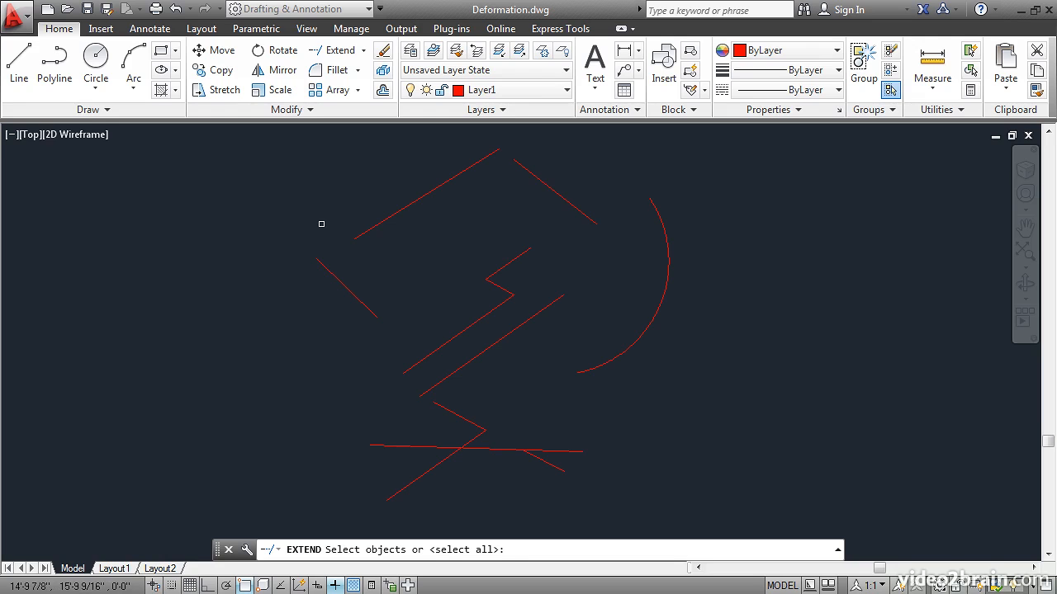
{"action": "key", "text": "Return"}
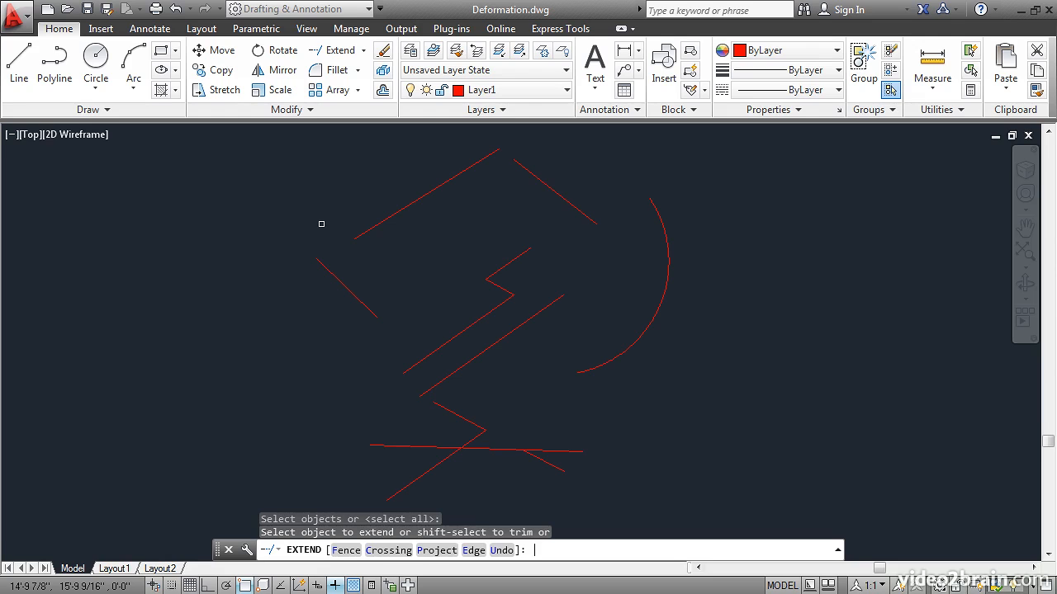
{"action": "left_click", "coordinate": [362, 234]}
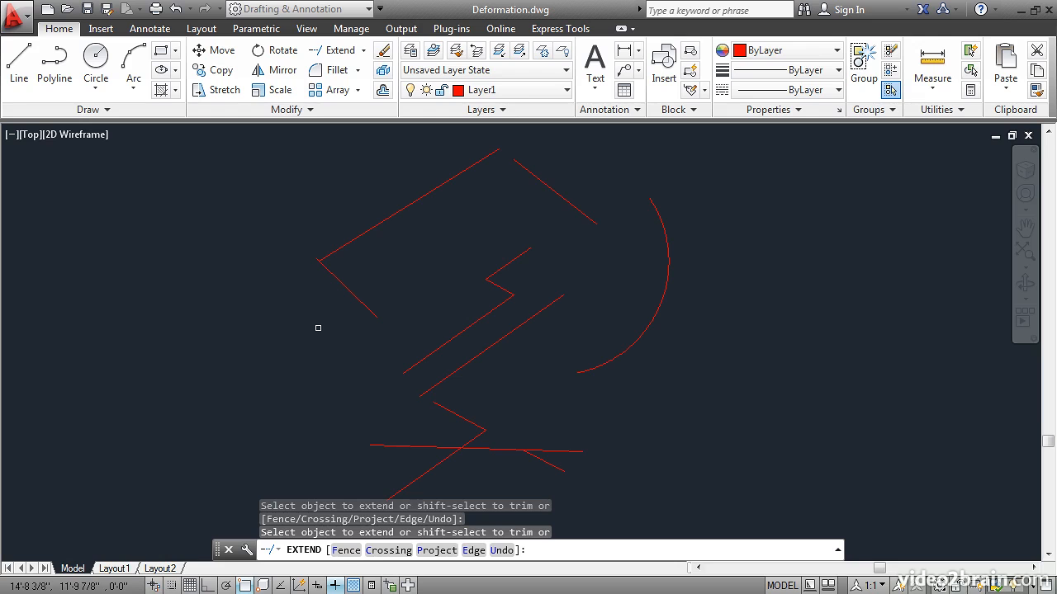
{"action": "left_click", "coordinate": [523, 252]}
{"action": "left_click", "coordinate": [496, 272]}
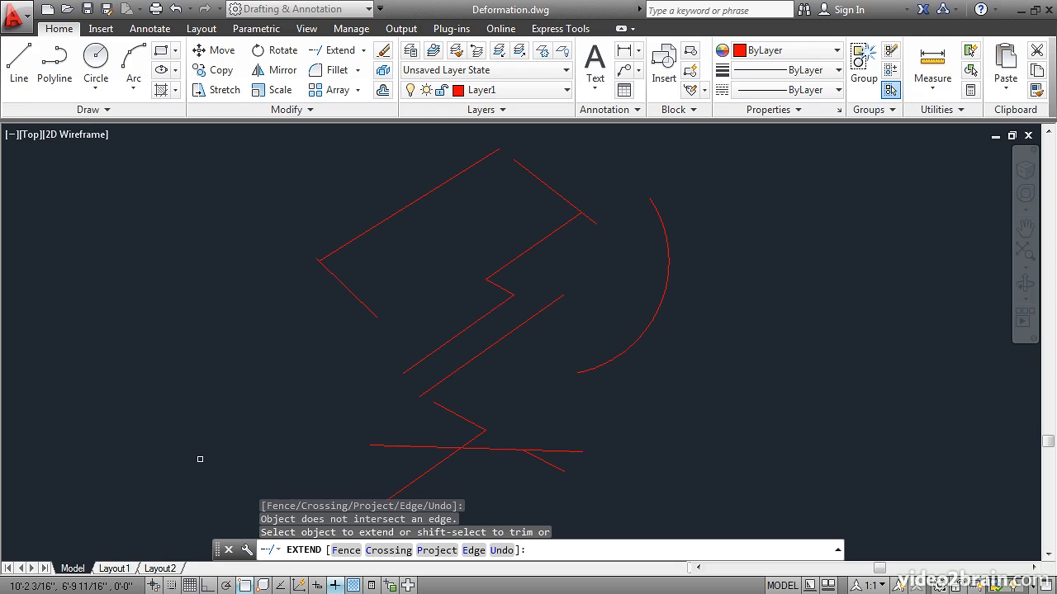
{"action": "left_click", "coordinate": [366, 308]}
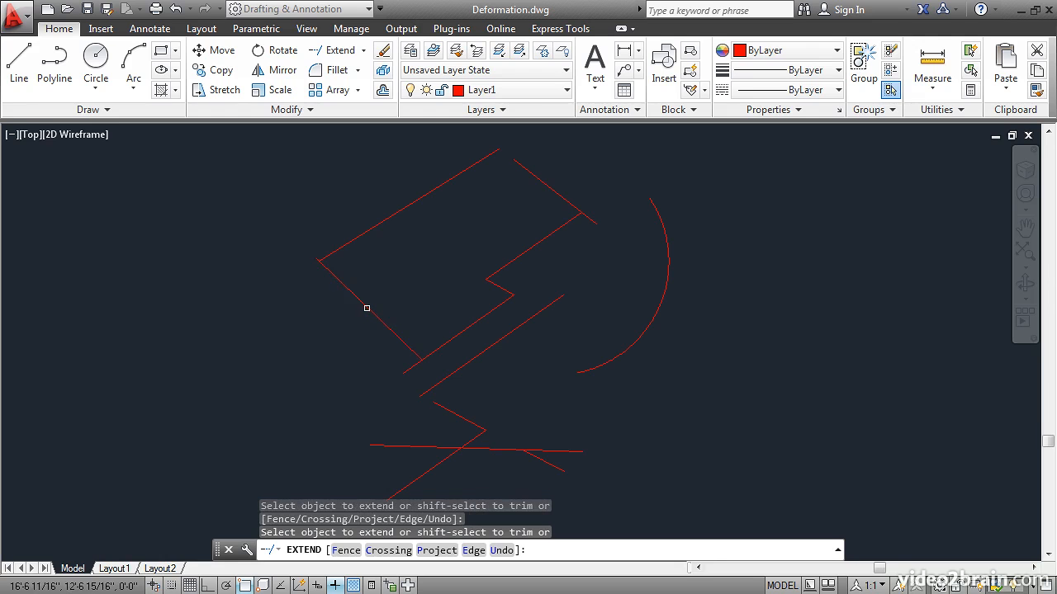
{"action": "left_click", "coordinate": [498, 271]}
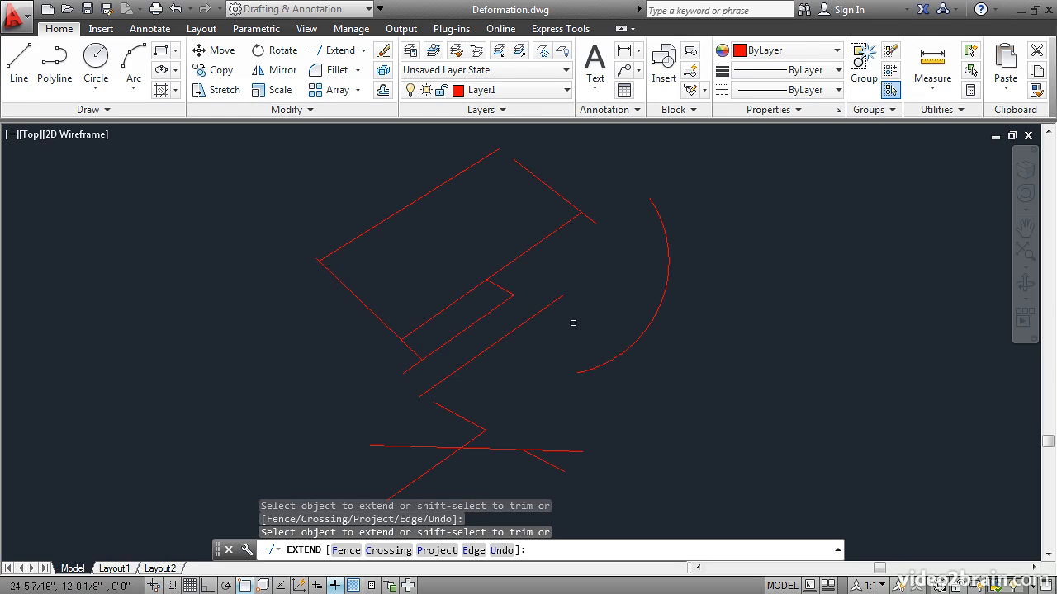
Step: Extend both ends of the arc to the parallel lines, and trim the lowest parallel and the top parallel's middle piece inside the arc
{"action": "left_click", "coordinate": [599, 367]}
{"action": "left_click", "coordinate": [658, 219]}
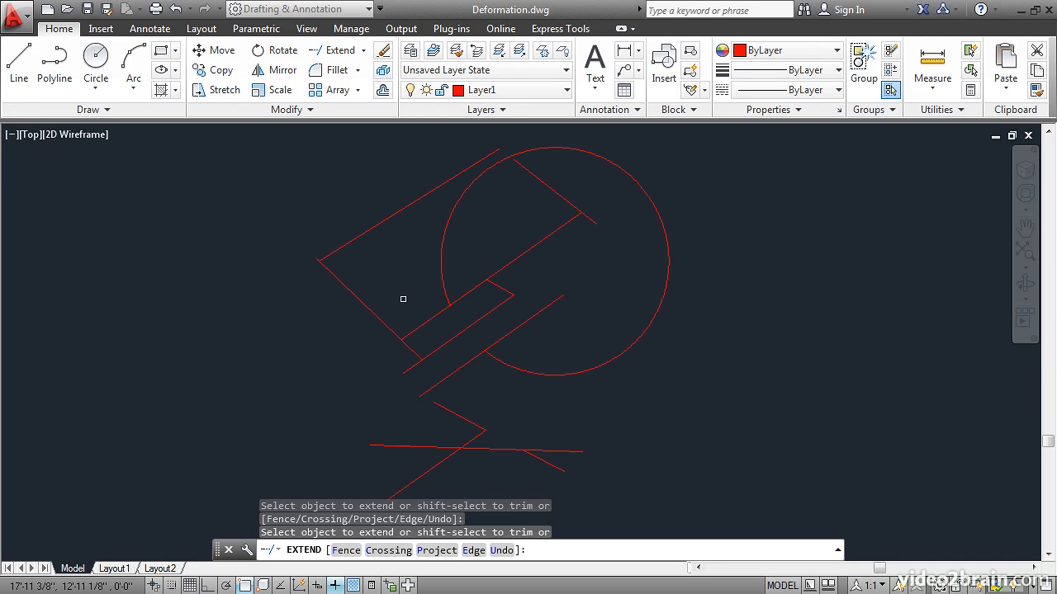
{"action": "left_click", "coordinate": [508, 336], "text": "shift"}
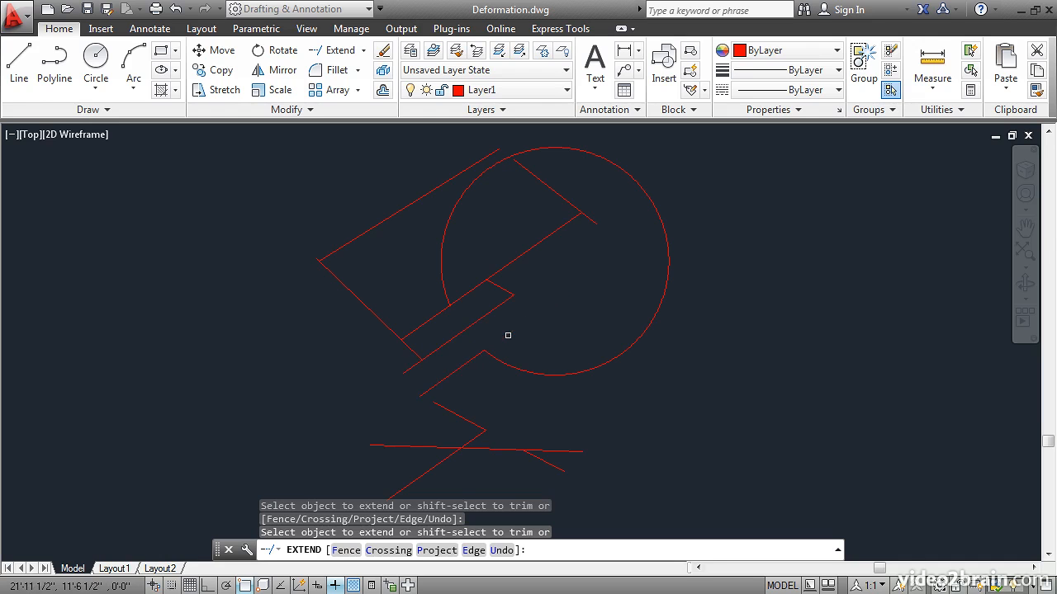
{"action": "left_click", "coordinate": [471, 290], "text": "shift"}
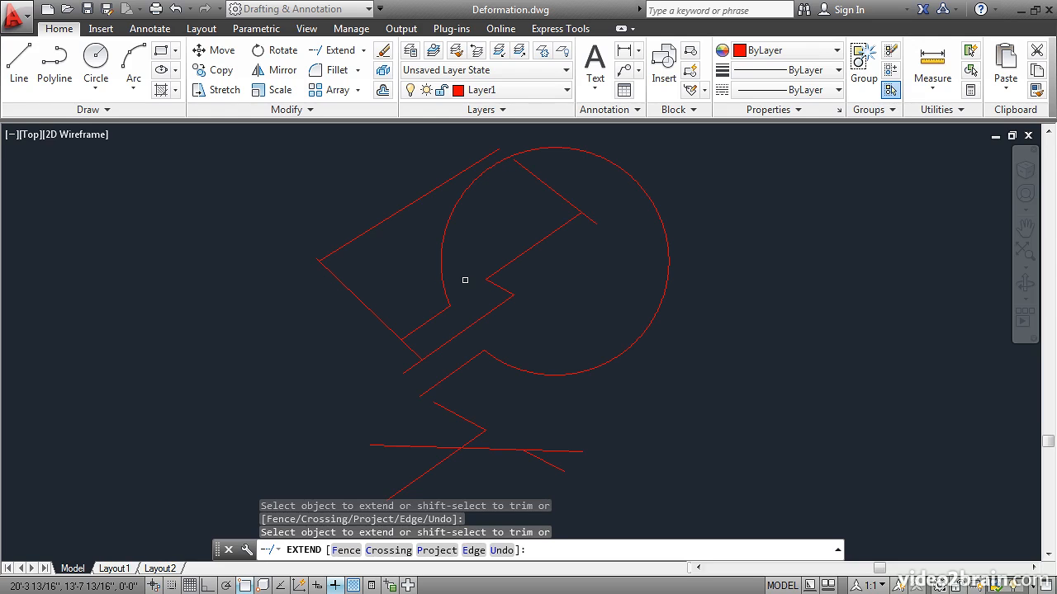
{"action": "key", "text": "Return"}
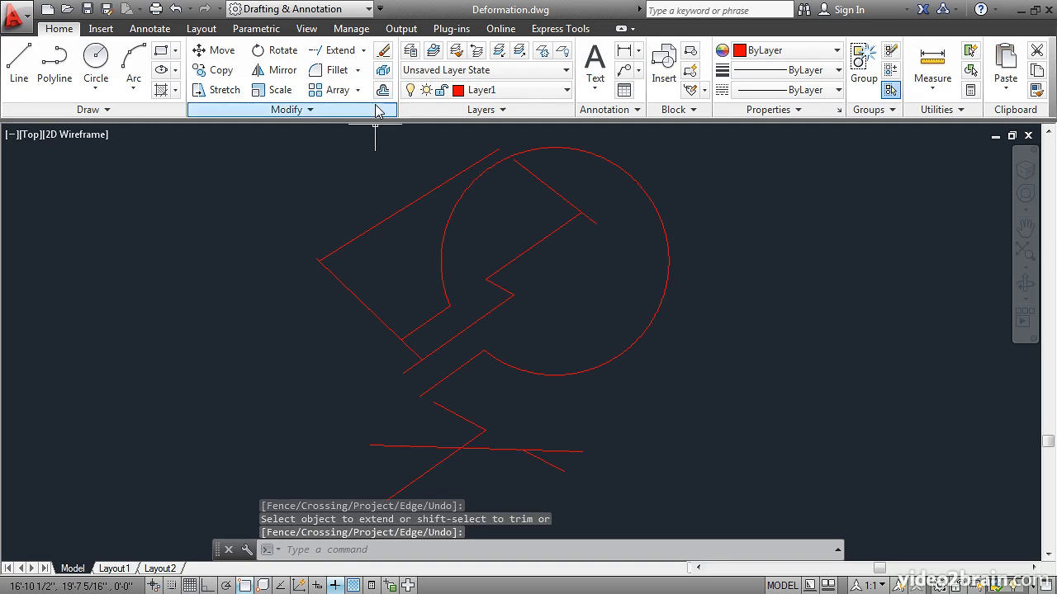
Step: Trim the middle parallel's lower-left stub and extend the short connecting line to the arc, using all objects as edges
{"action": "left_click", "coordinate": [363, 50]}
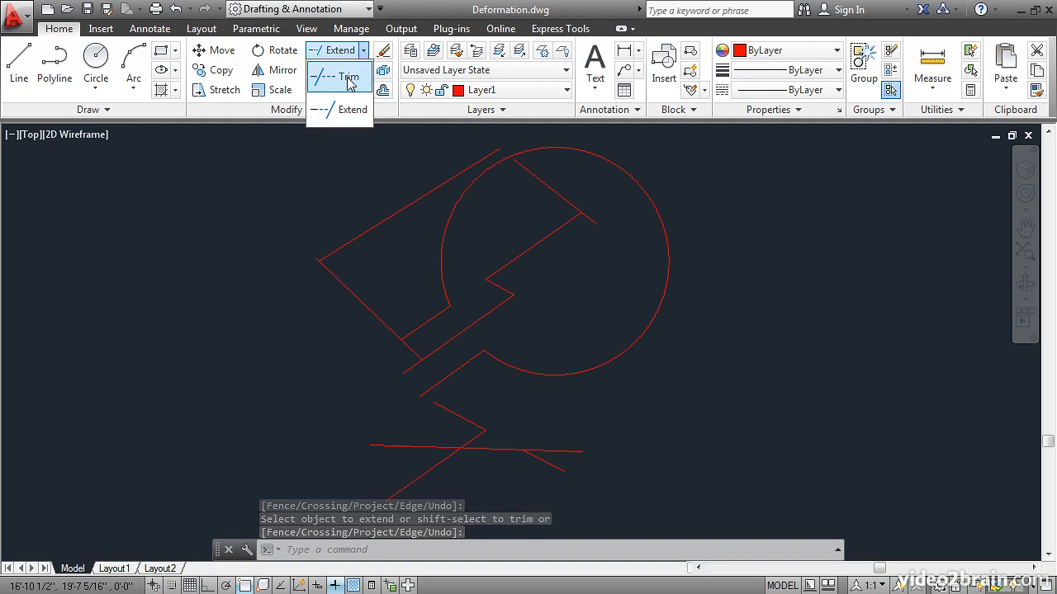
{"action": "left_click", "coordinate": [348, 78]}
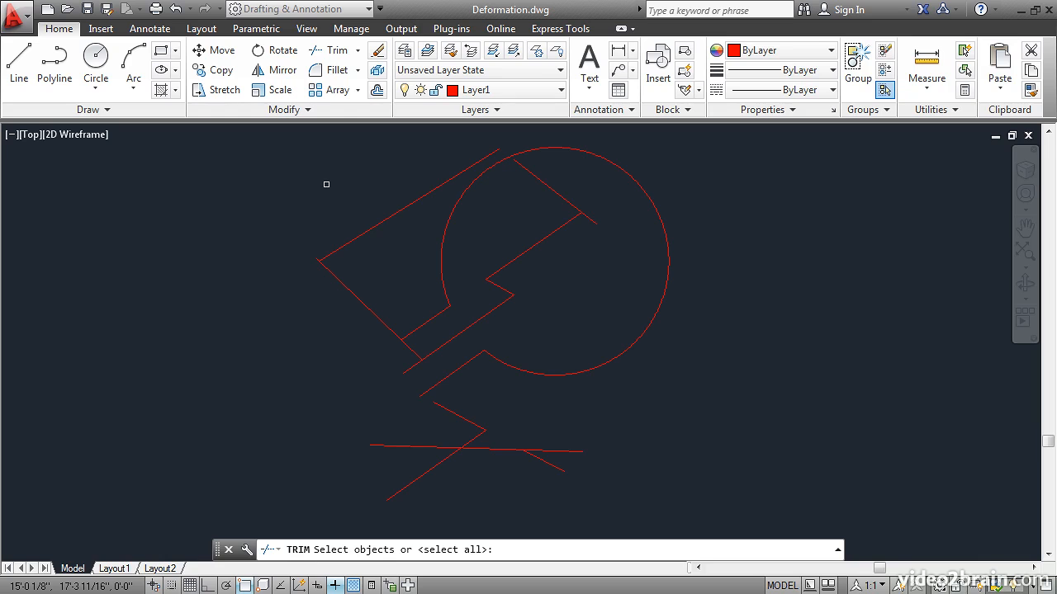
{"action": "key", "text": "Return"}
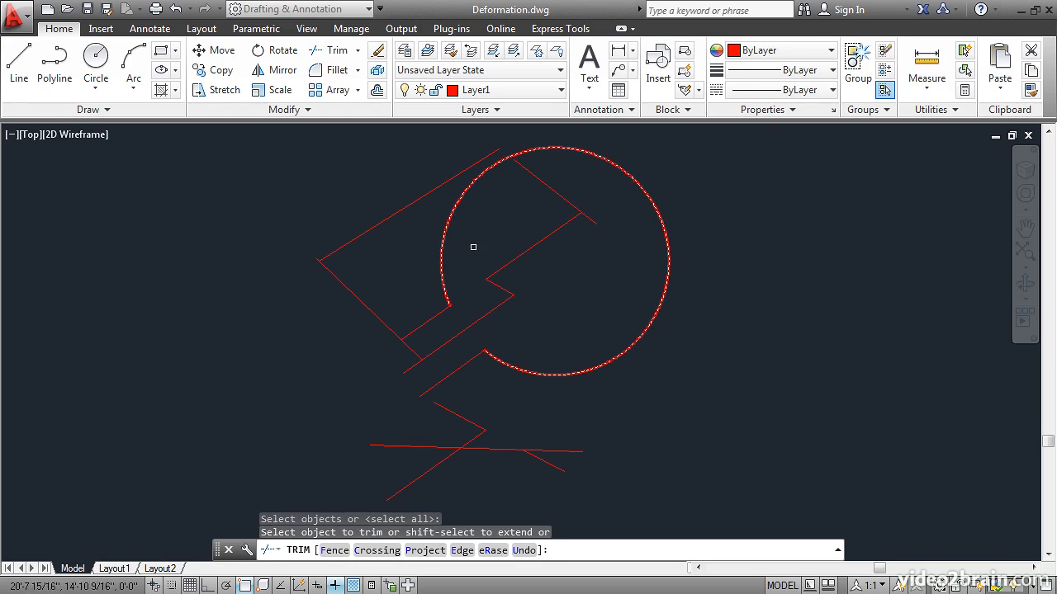
{"action": "left_click", "coordinate": [410, 366]}
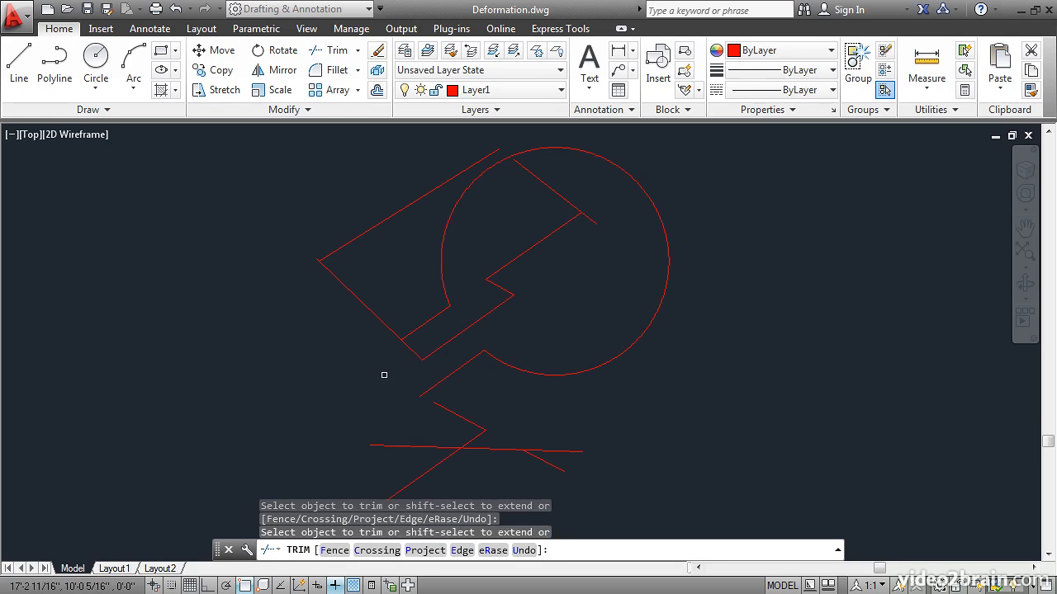
{"action": "left_click", "coordinate": [505, 289], "text": "shift"}
{"action": "key", "text": "Return"}
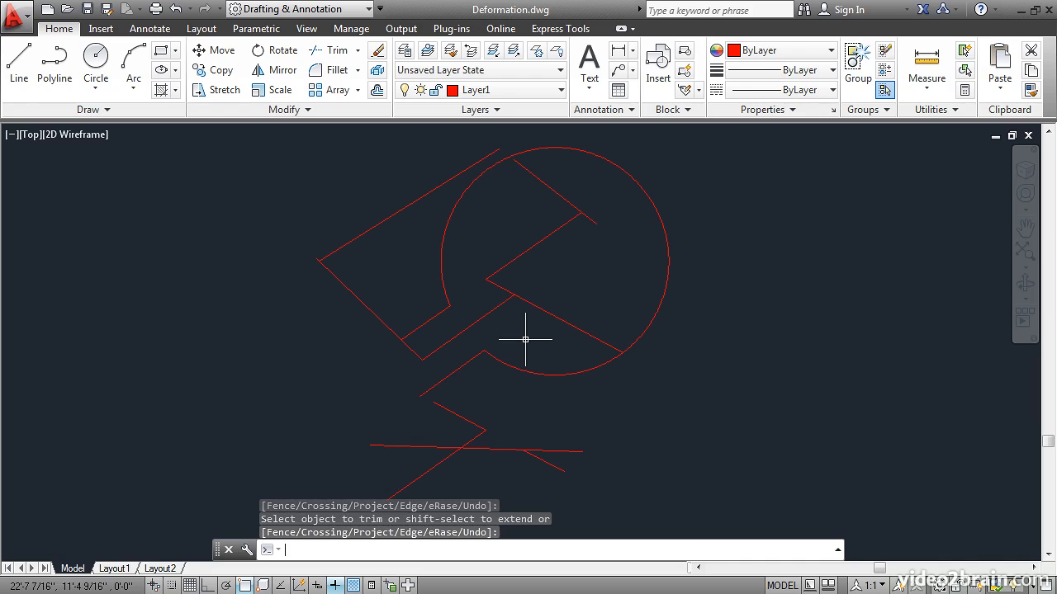
Step: Fillet the lowest parallel line with the short diagonal below it, using a picked radius of about 1'-3 9/16"
{"action": "left_click", "coordinate": [337, 75]}
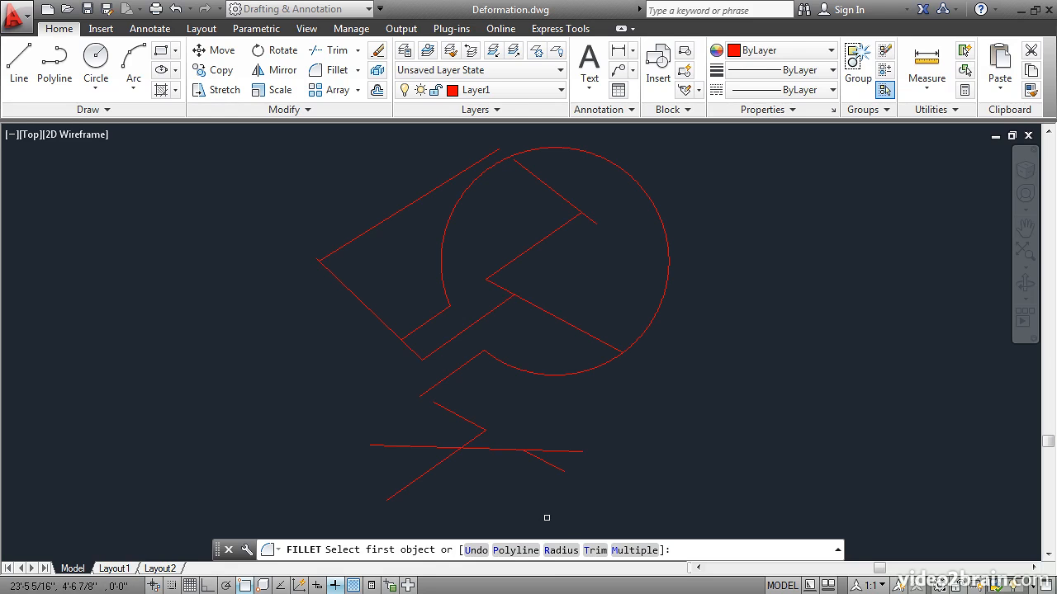
{"action": "left_click", "coordinate": [561, 550]}
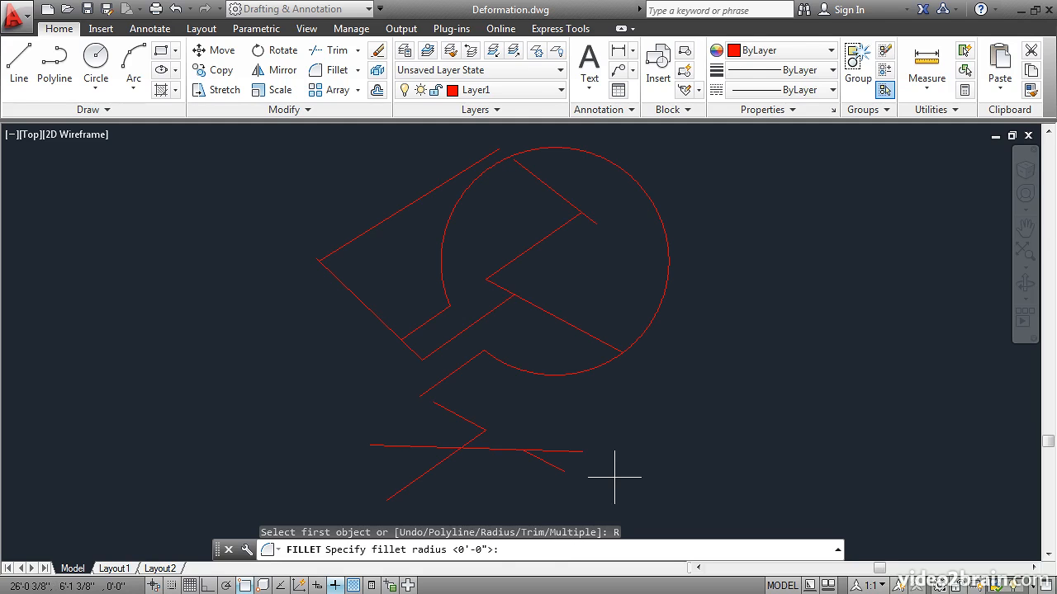
{"action": "left_click", "coordinate": [637, 406]}
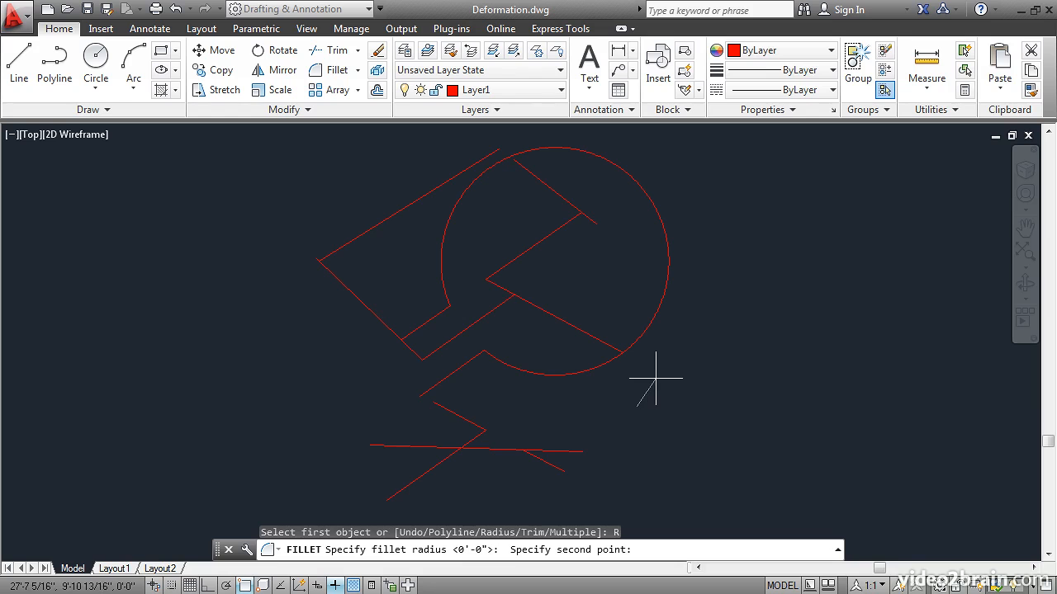
{"action": "left_click", "coordinate": [656, 380]}
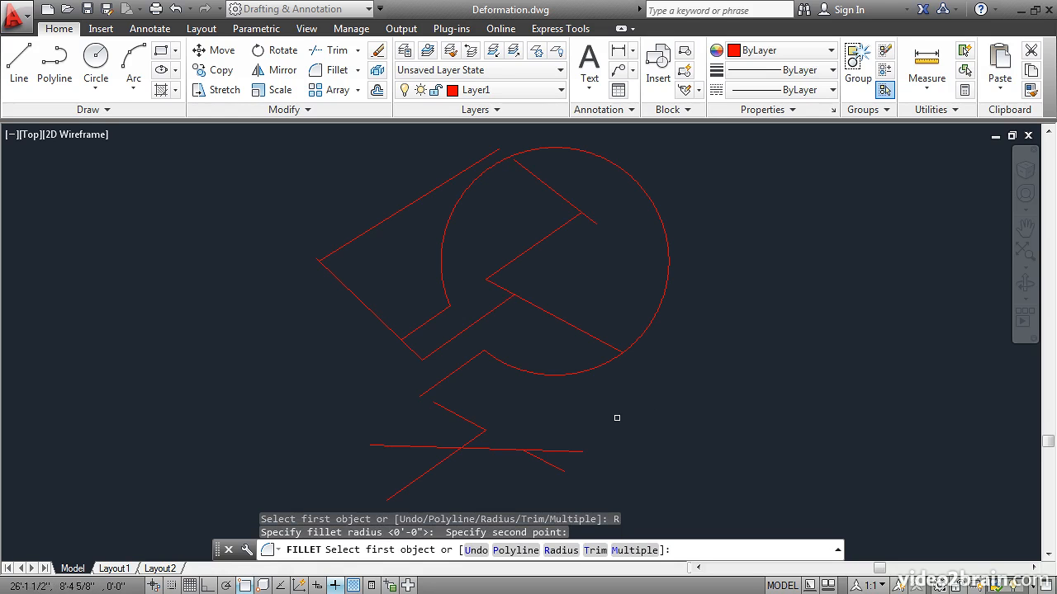
{"action": "left_click", "coordinate": [441, 406]}
{"action": "left_click", "coordinate": [451, 375]}
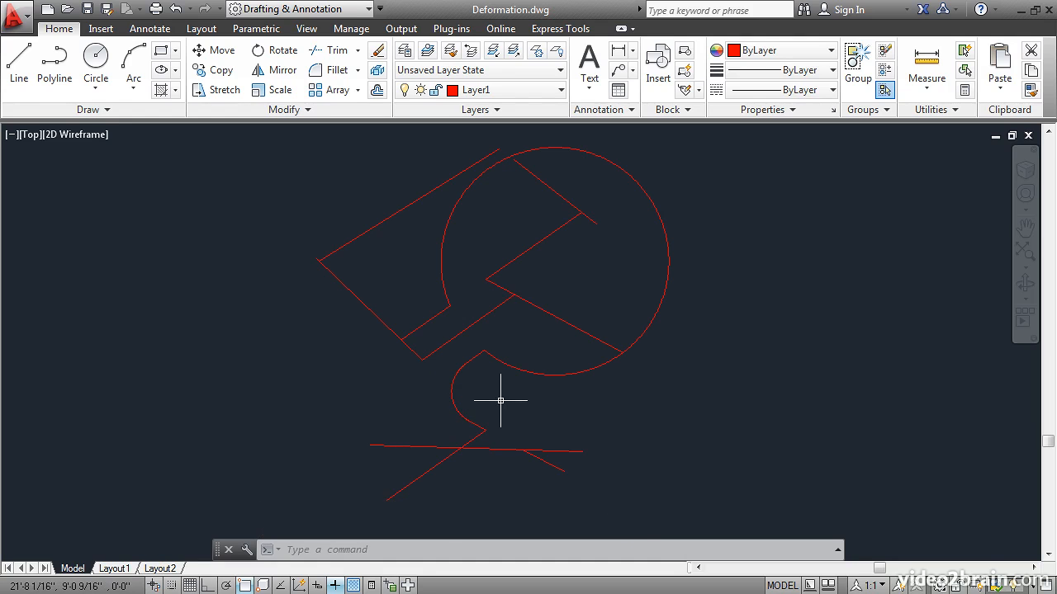
Step: Fillet the upper-right diagonal with the long lower diagonal inside the arc, using the same radius
{"action": "key", "text": "Return"}
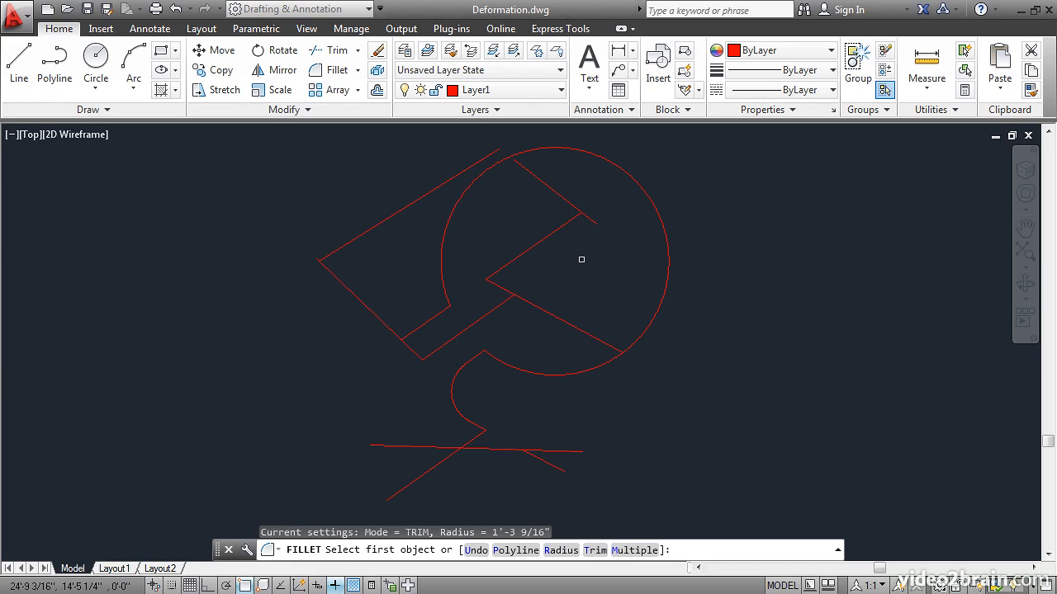
{"action": "left_click", "coordinate": [591, 222]}
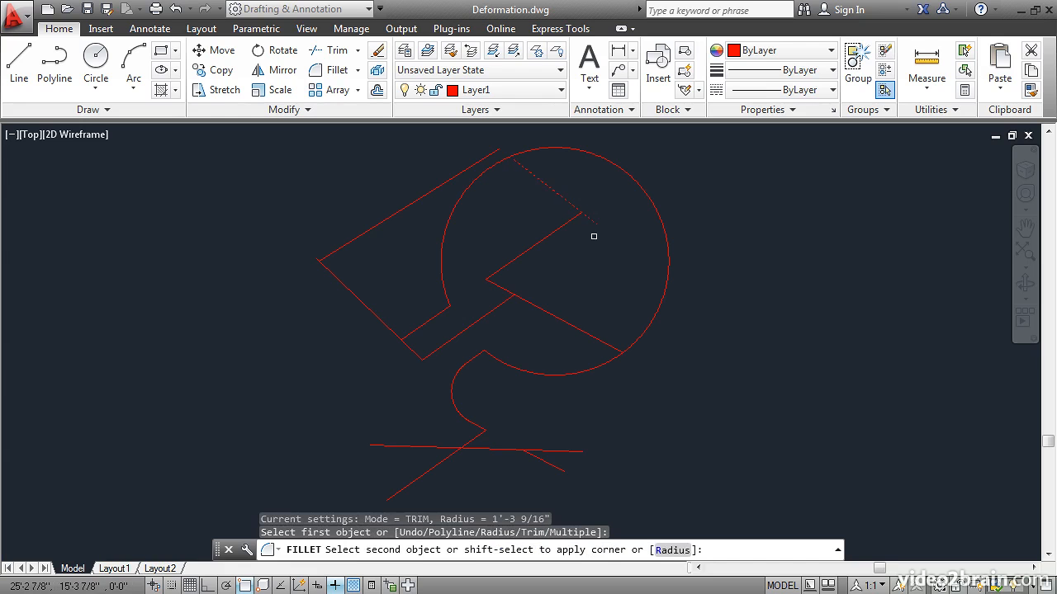
{"action": "left_click", "coordinate": [596, 338]}
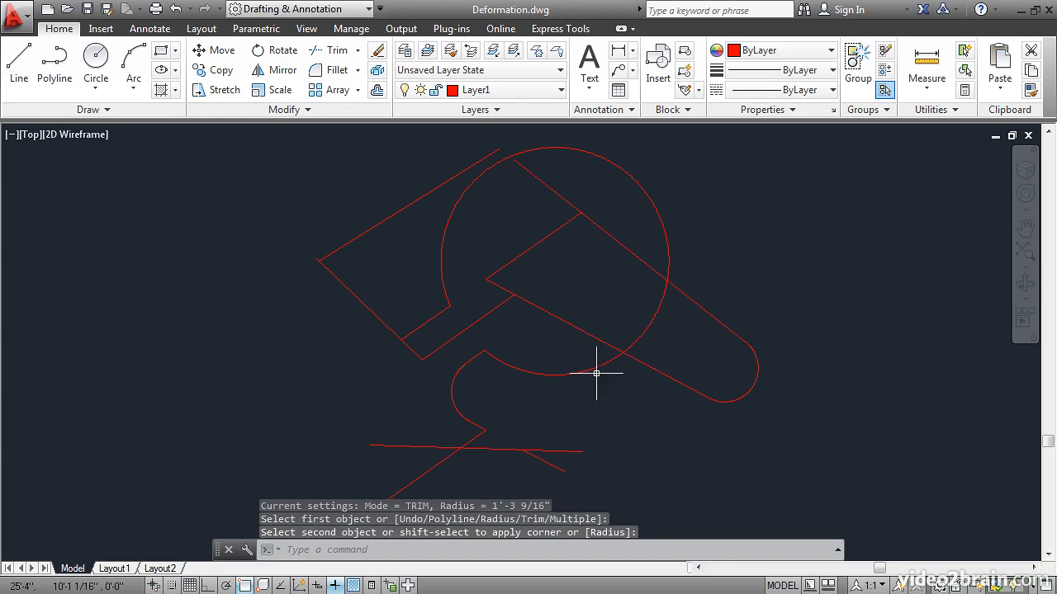
Step: Fillet the lower-left ends of the two short parallel lines to join them with a semicircular cap
{"action": "left_click", "coordinate": [712, 402]}
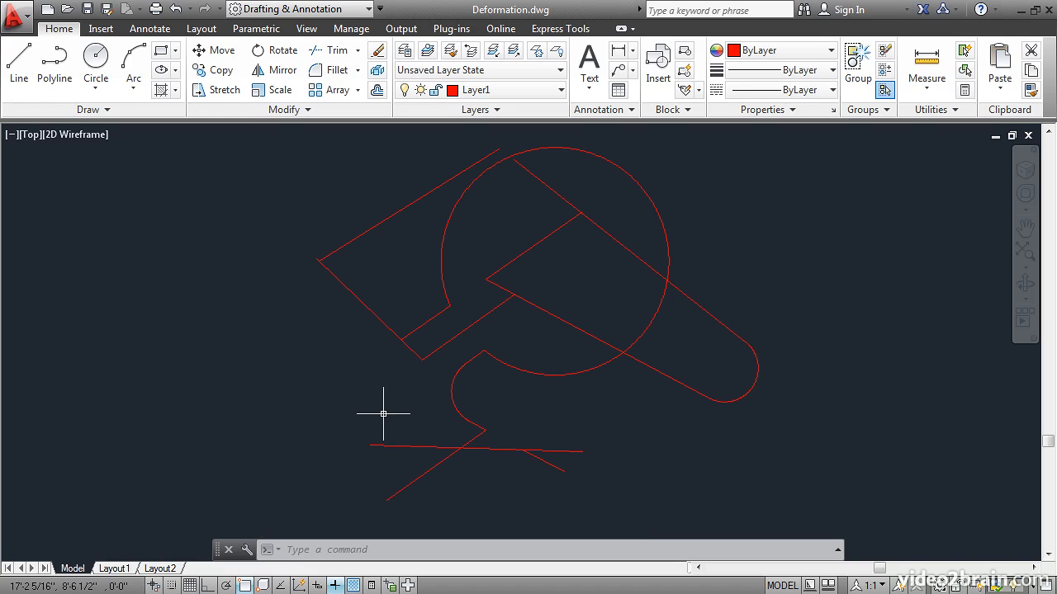
{"action": "key", "text": "Return"}
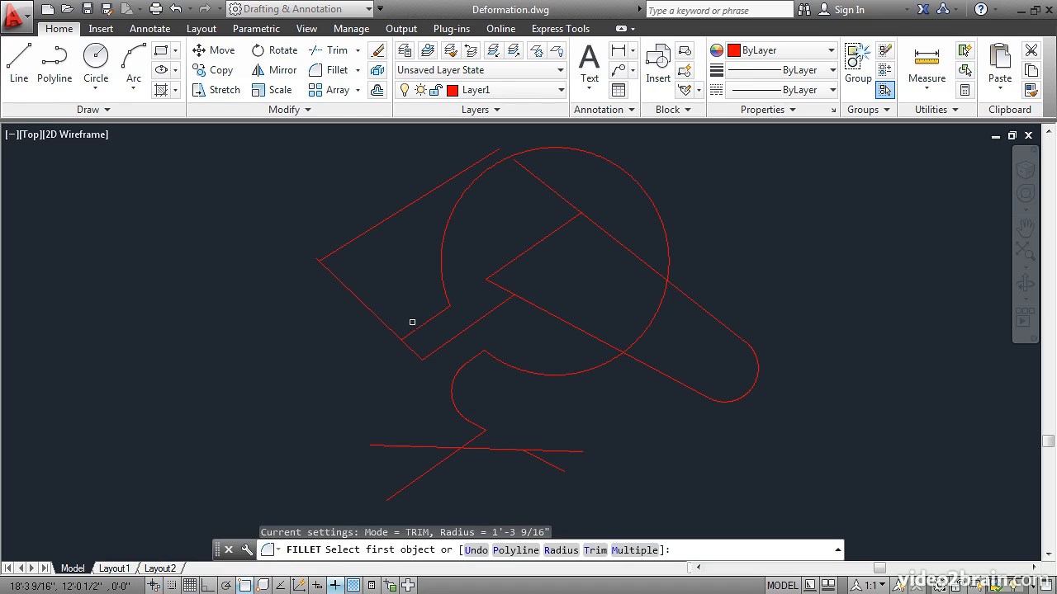
{"action": "left_click", "coordinate": [413, 331]}
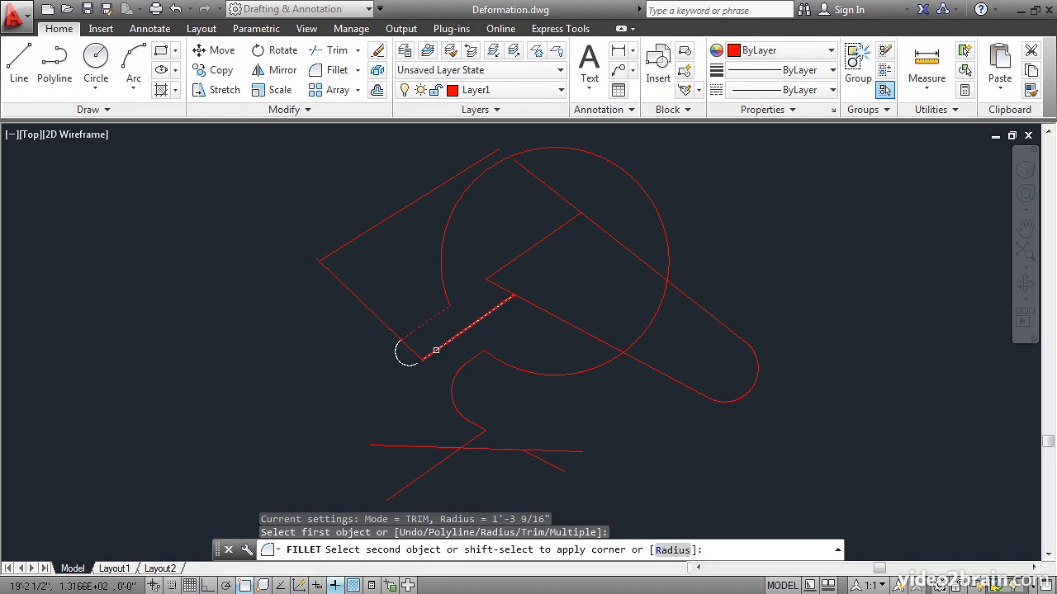
{"action": "left_click", "coordinate": [436, 350]}
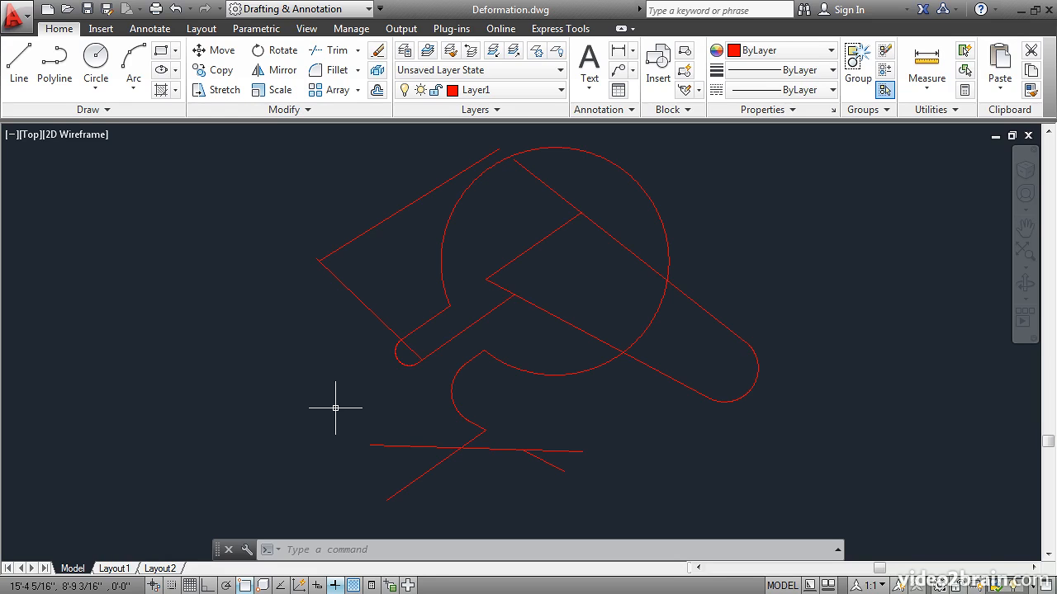
Step: Set the fillet radius to 0 and join the leftmost diagonal and the long upper-left line in a sharp corner
{"action": "left_click", "coordinate": [334, 71]}
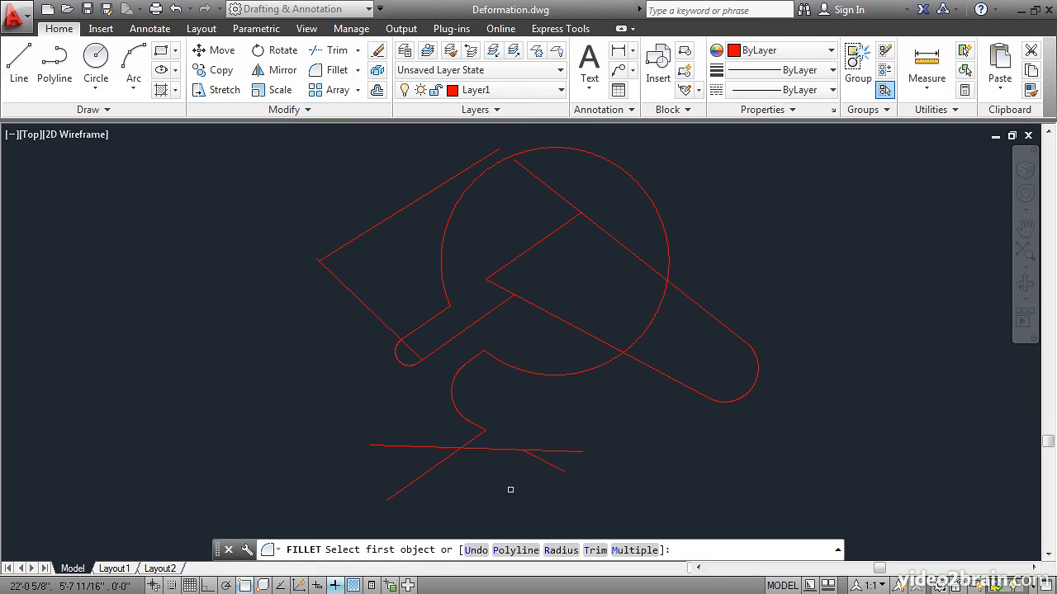
{"action": "left_click", "coordinate": [559, 550]}
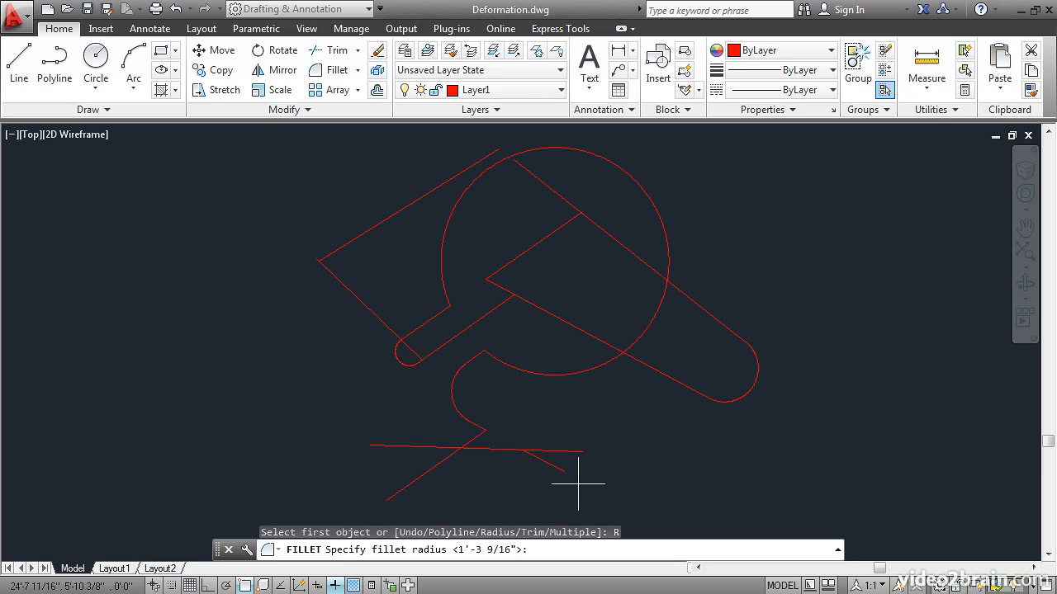
{"action": "type", "text": "0"}
{"action": "key", "text": "Return"}
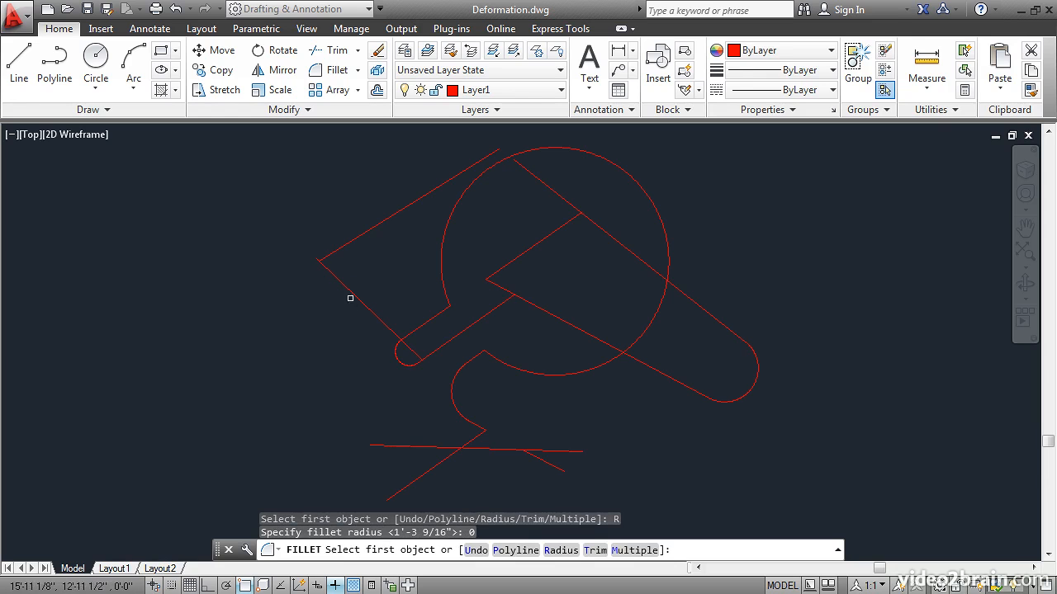
{"action": "left_click", "coordinate": [342, 283]}
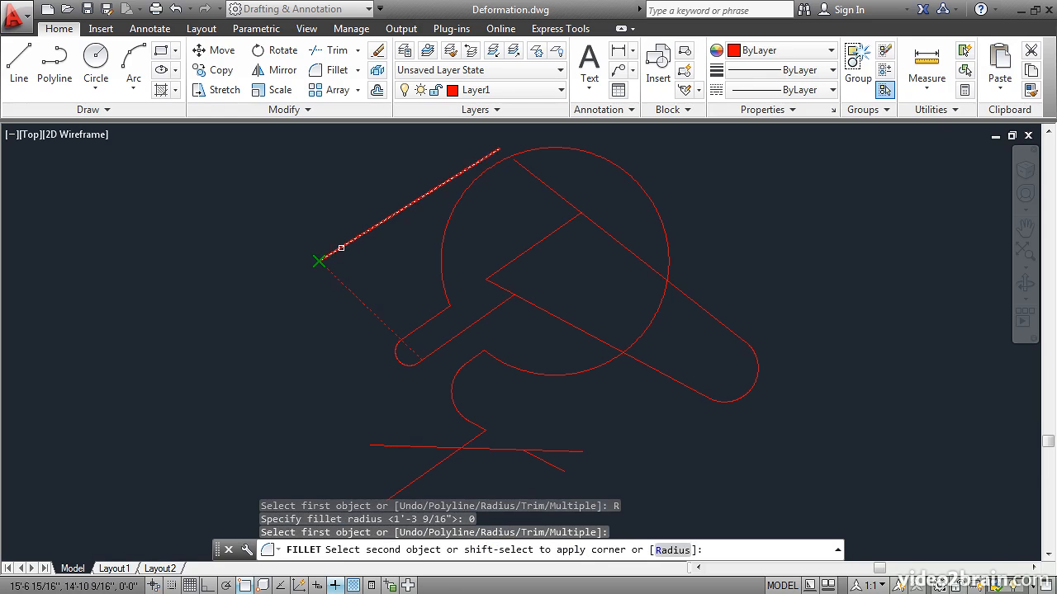
{"action": "left_click", "coordinate": [342, 245]}
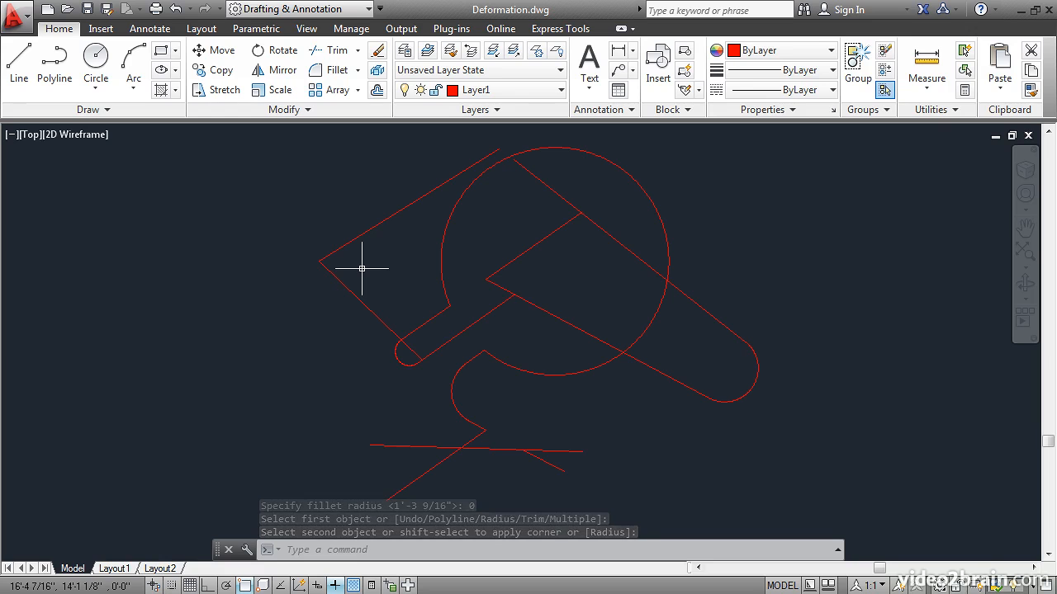
Step: Try a zero-radius fillet keeping the left part of the near-horizontal line and the crossing diagonal's lower part, and undo it
{"action": "key", "text": "Return"}
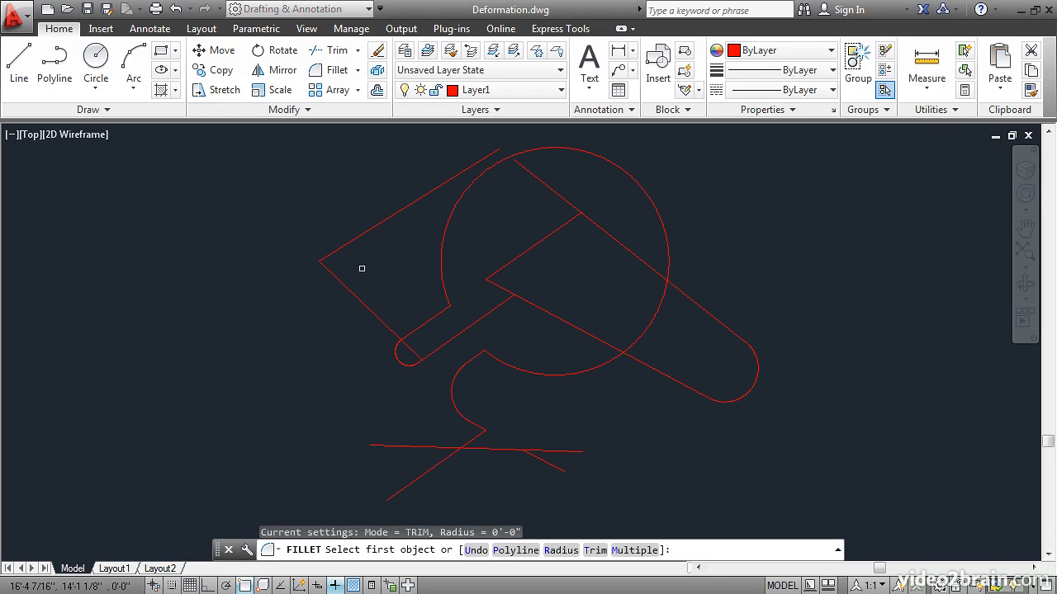
{"action": "left_click", "coordinate": [429, 447]}
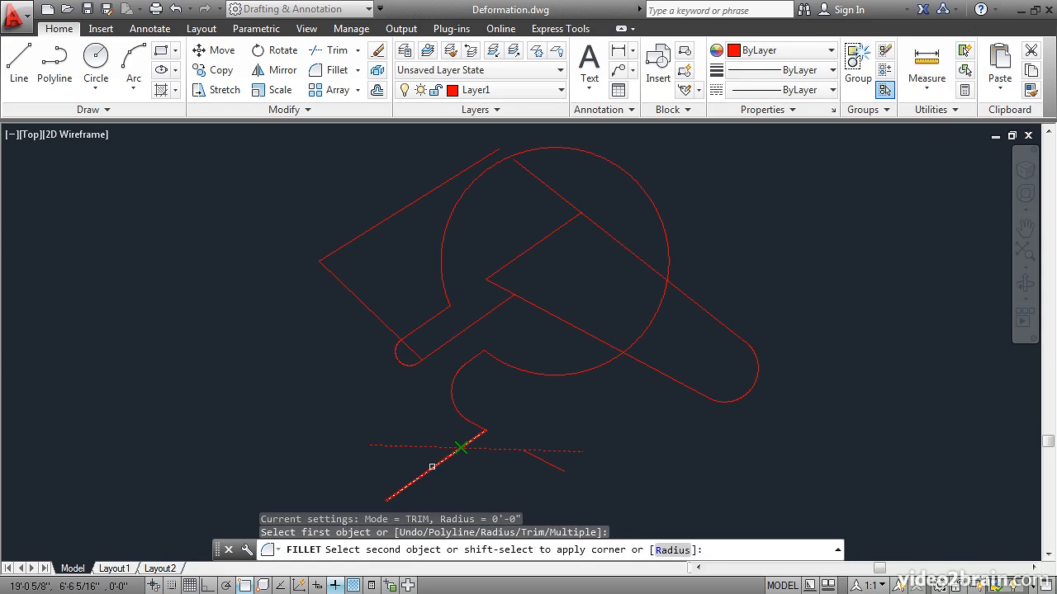
{"action": "left_click", "coordinate": [432, 467]}
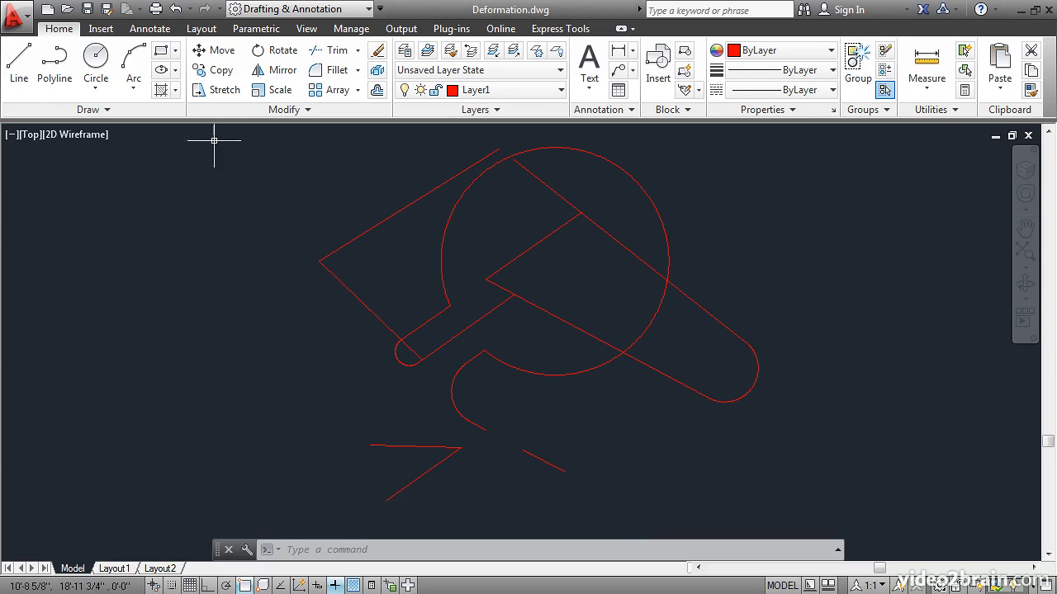
{"action": "left_click", "coordinate": [175, 8]}
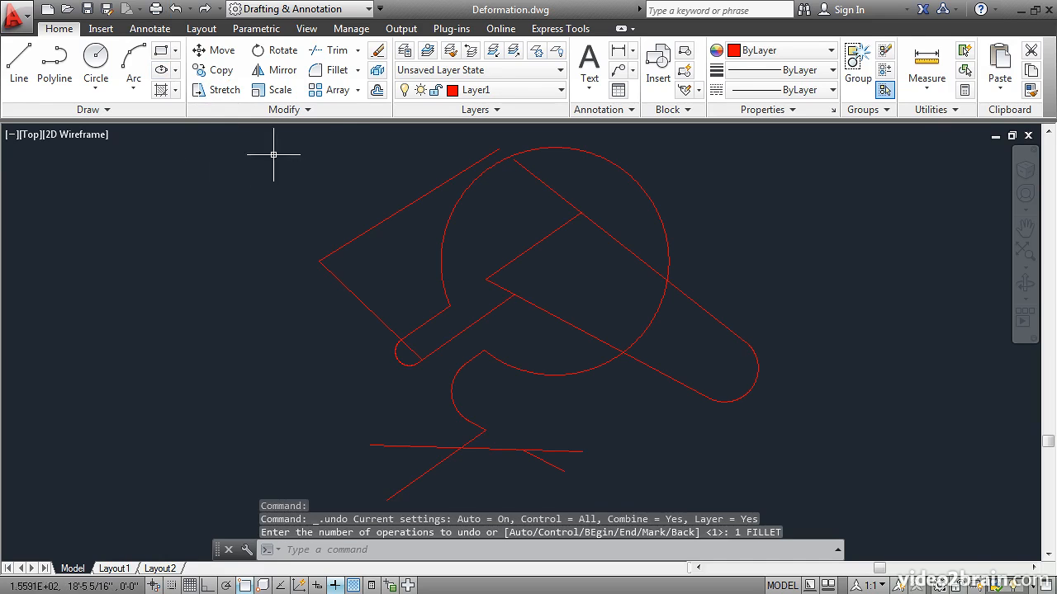
Step: Fillet the crossing diagonal and near-horizontal line at zero radius, keeping the diagonal's upper part and the horizontal's right part
{"action": "left_click", "coordinate": [337, 79]}
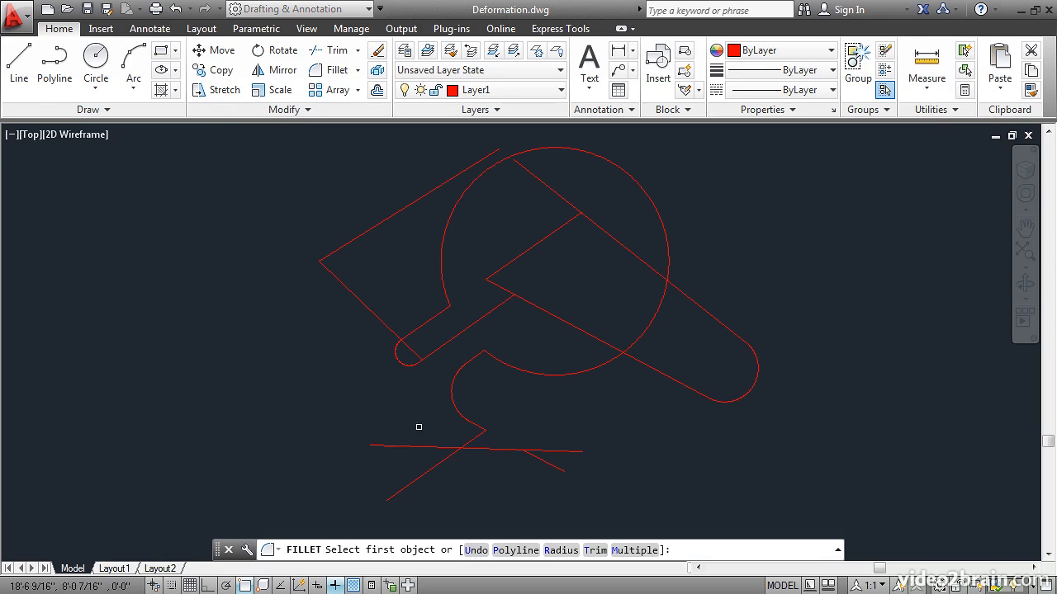
{"action": "left_click", "coordinate": [473, 438]}
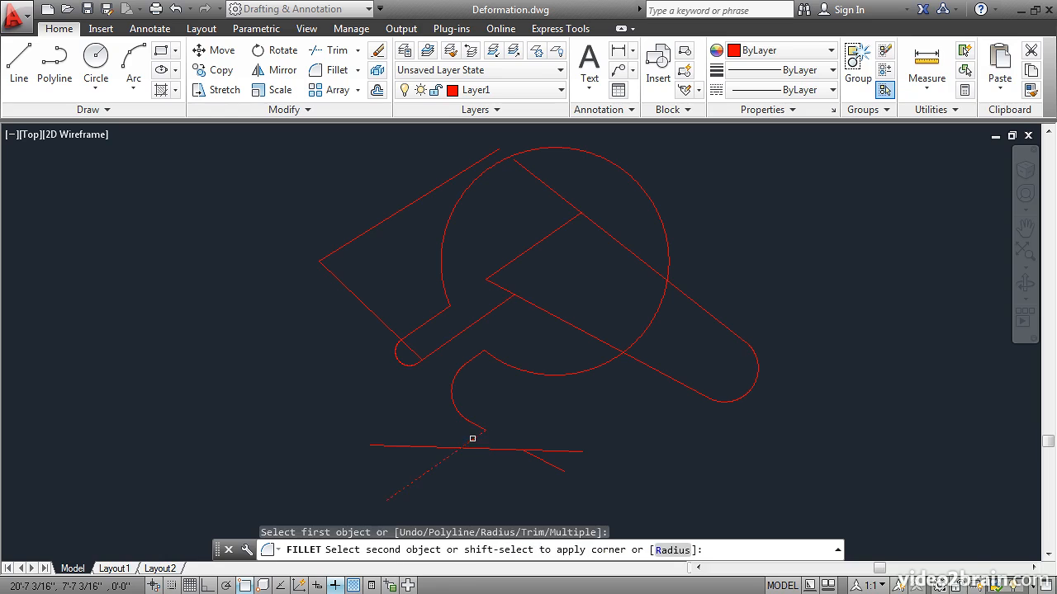
{"action": "left_click", "coordinate": [485, 447]}
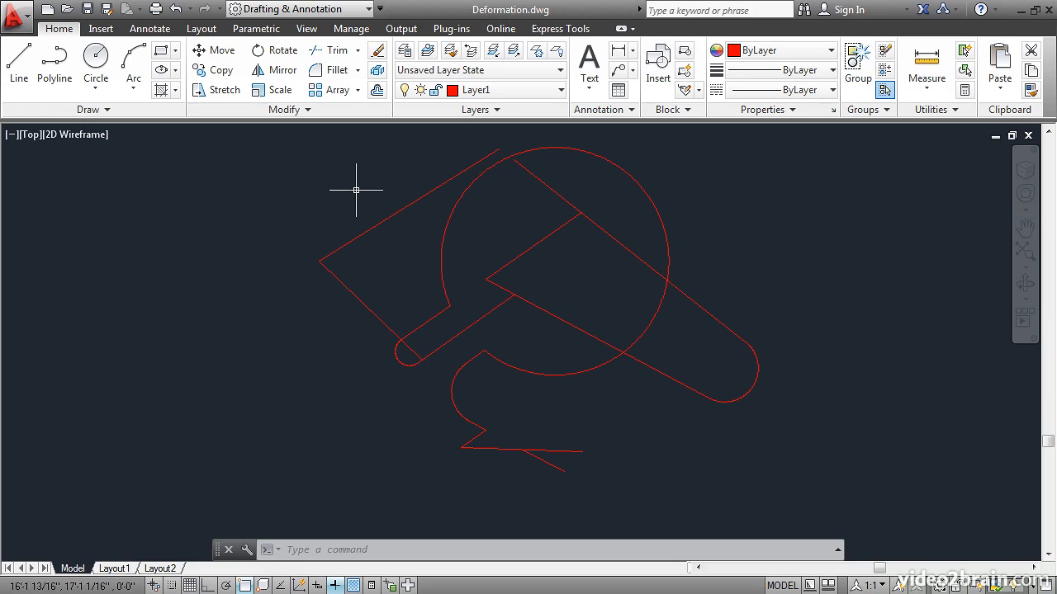
Step: Chamfer the long upper diagonal with the upper-left line, using picked distances of about 1'-5 7/16" on both sides
{"action": "left_click", "coordinate": [357, 71]}
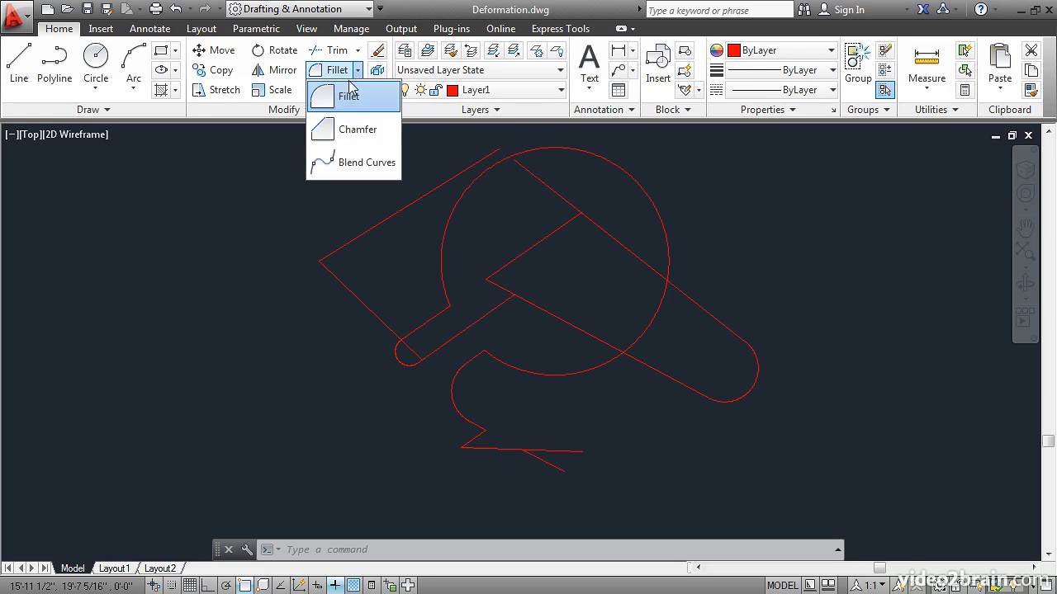
{"action": "left_click", "coordinate": [334, 132]}
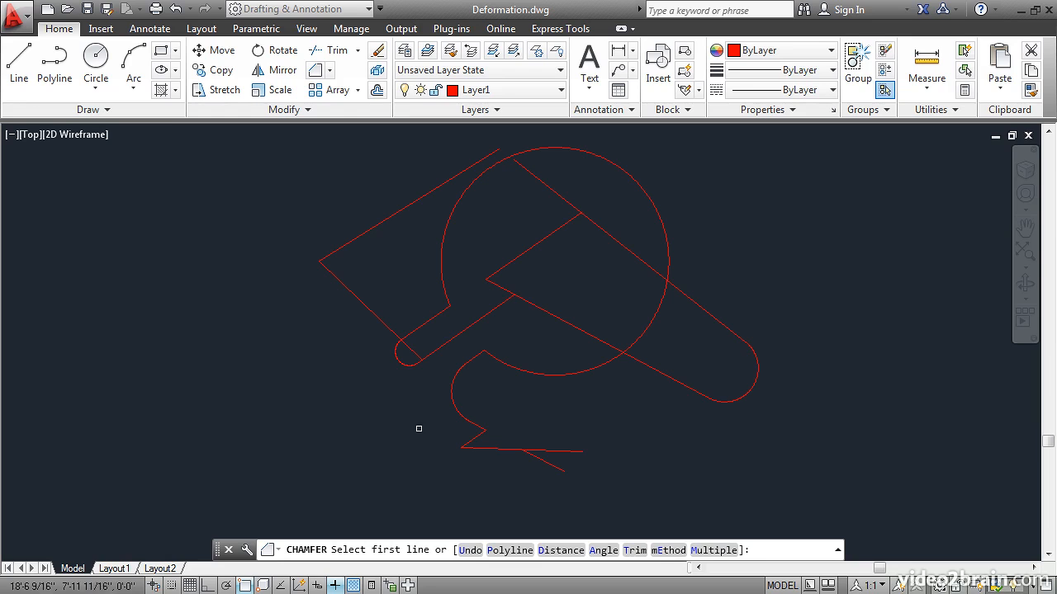
{"action": "left_click", "coordinate": [562, 551]}
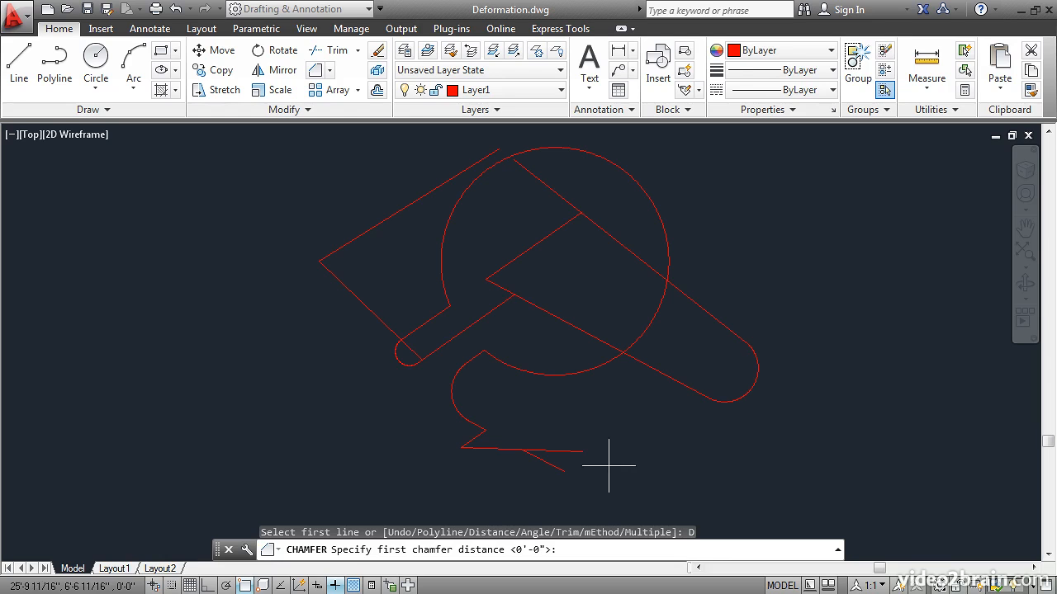
{"action": "left_click", "coordinate": [609, 467]}
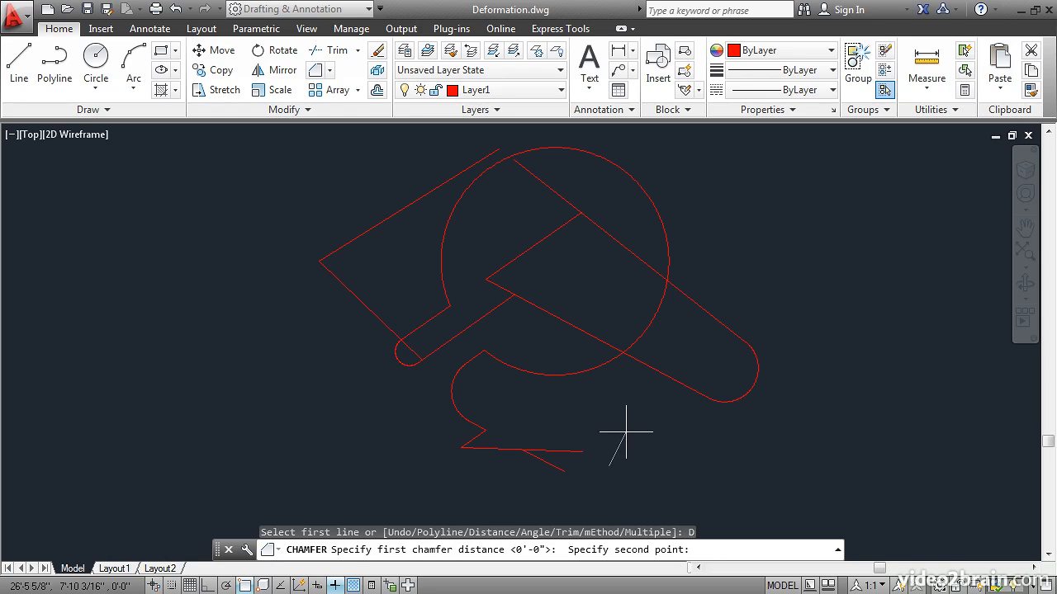
{"action": "left_click", "coordinate": [625, 430]}
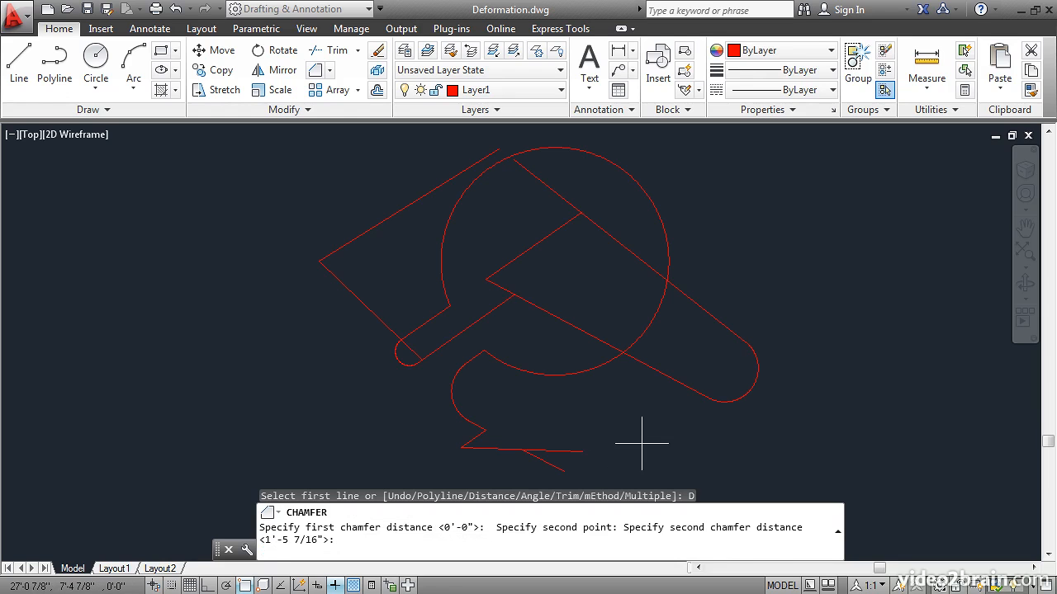
{"action": "key", "text": "Return"}
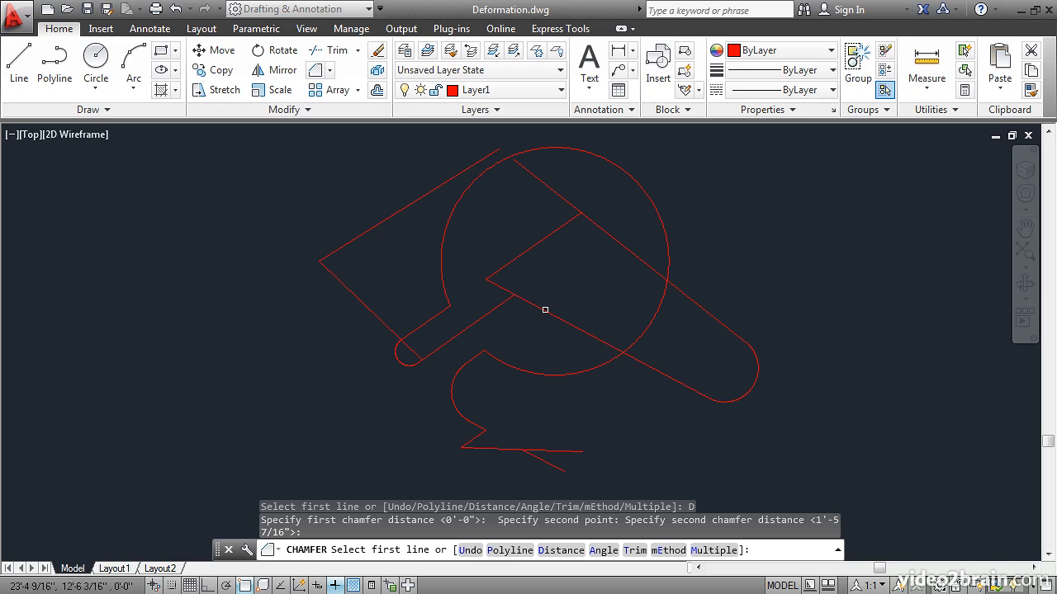
{"action": "left_click", "coordinate": [538, 179]}
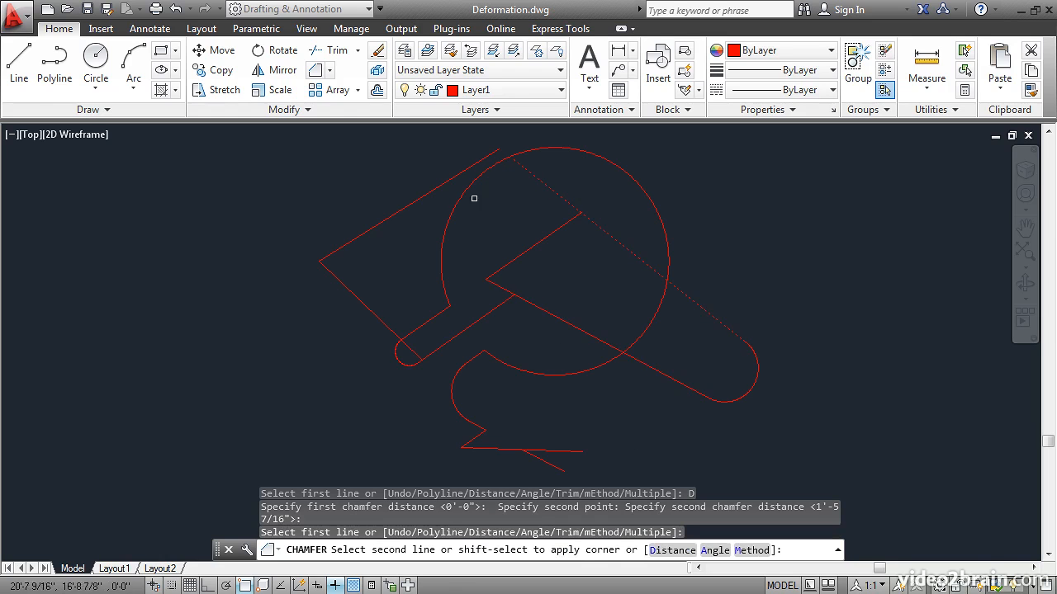
{"action": "left_click", "coordinate": [419, 198]}
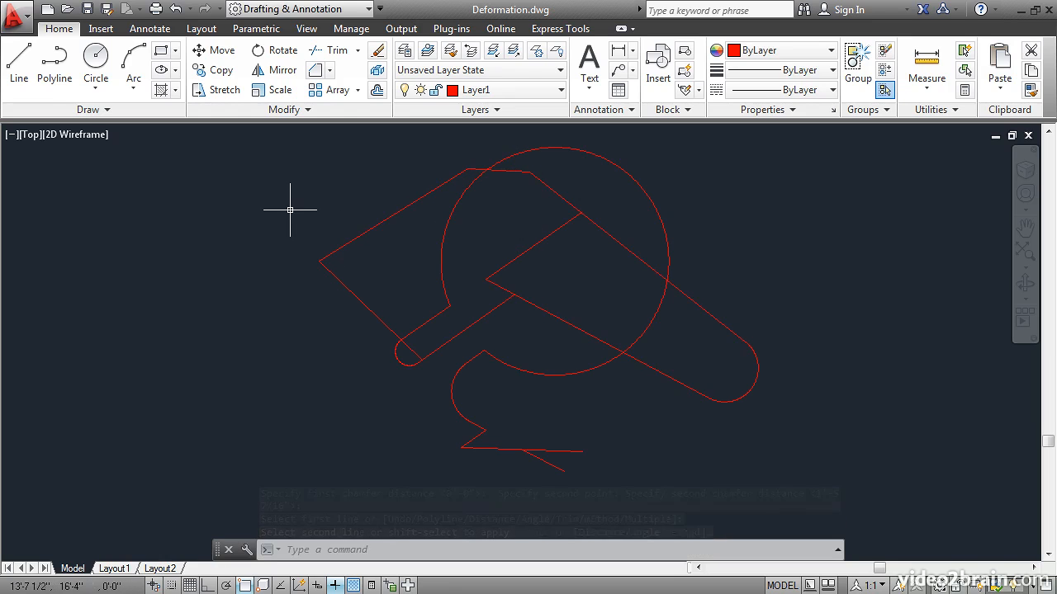
Step: Chamfer the sharp left corner between the upper-left line and the adjoining diagonal, using the same distances
{"action": "key", "text": "Return"}
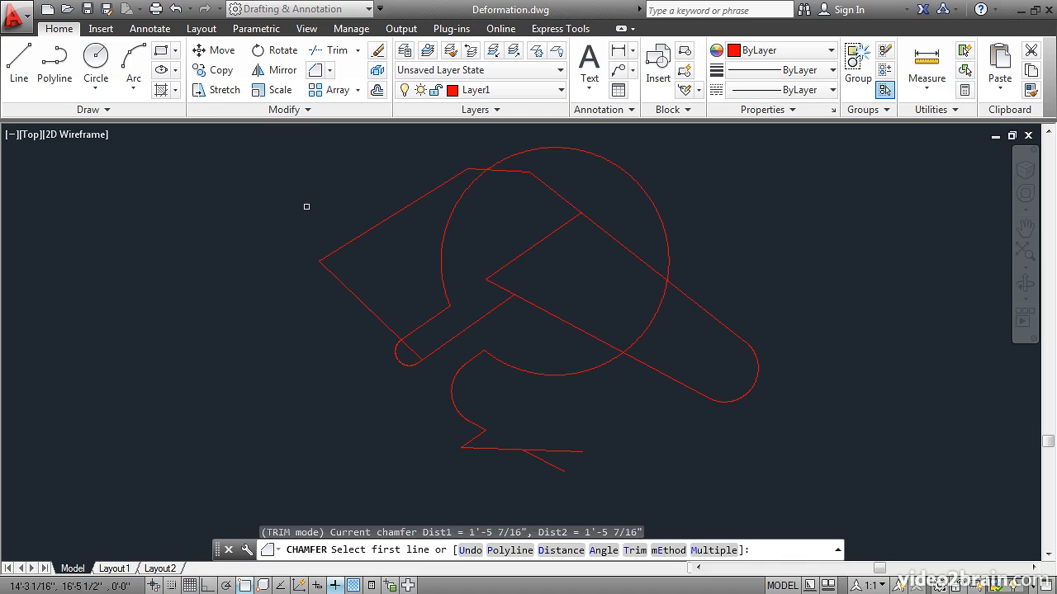
{"action": "left_click", "coordinate": [376, 224]}
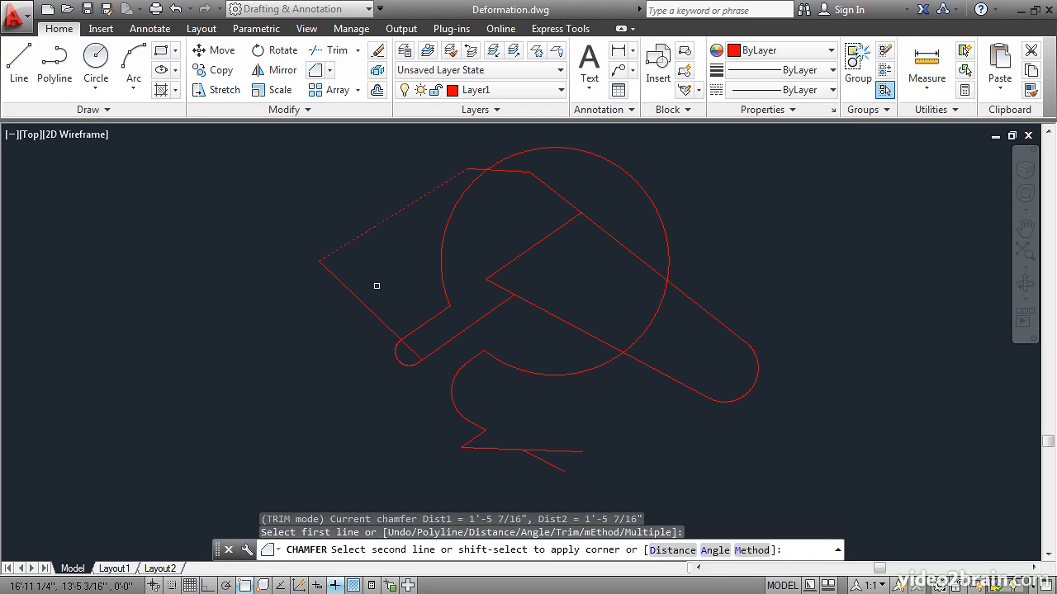
{"action": "left_click", "coordinate": [370, 310]}
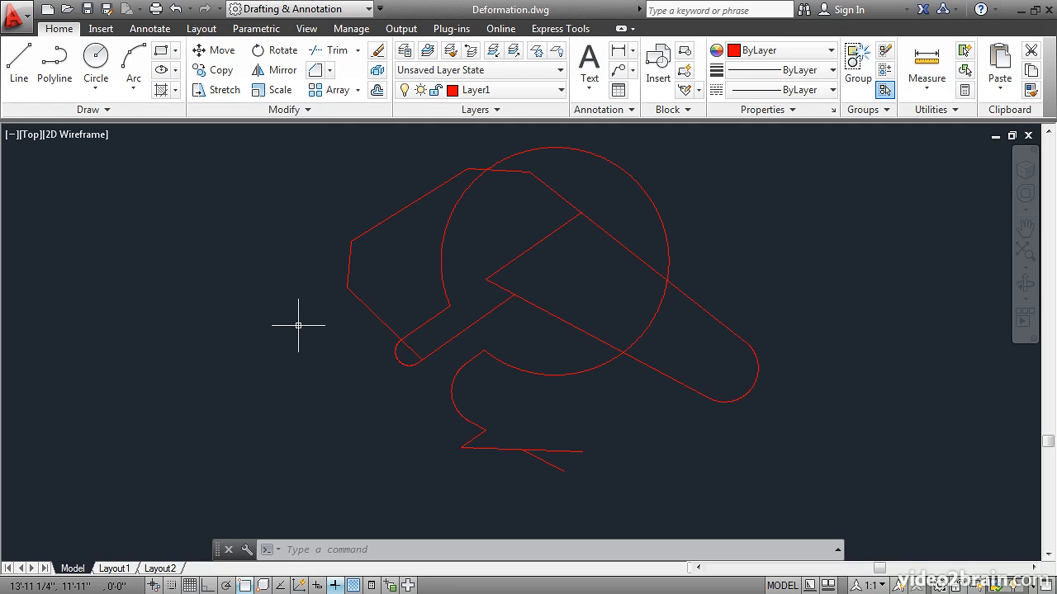
Step: Stretch the large rounded end of the two long diagonals up and to the right, selecting it with a crossing window
{"action": "left_click", "coordinate": [221, 90]}
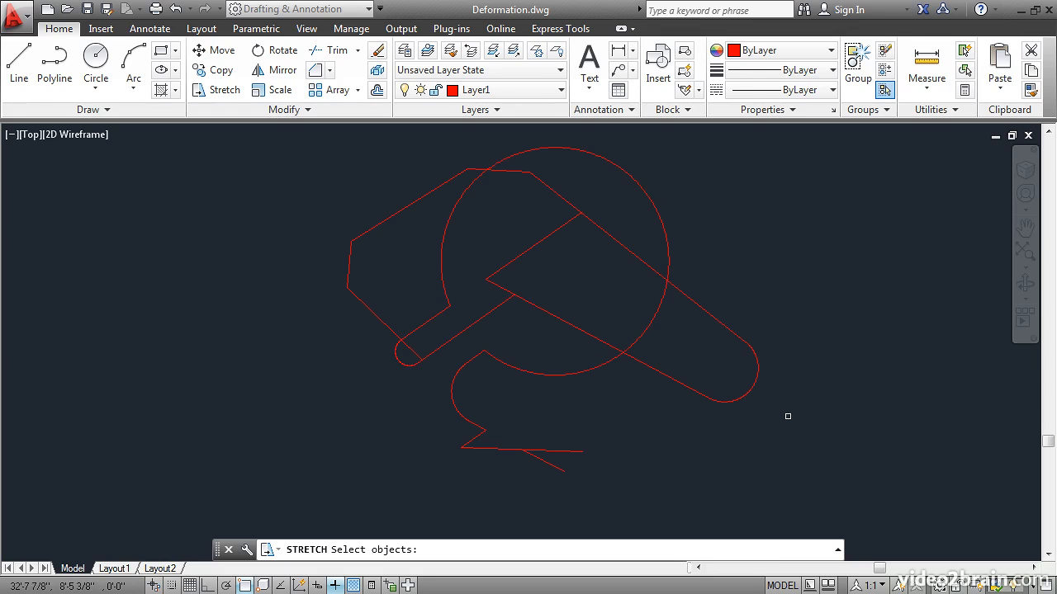
{"action": "left_click", "coordinate": [698, 389]}
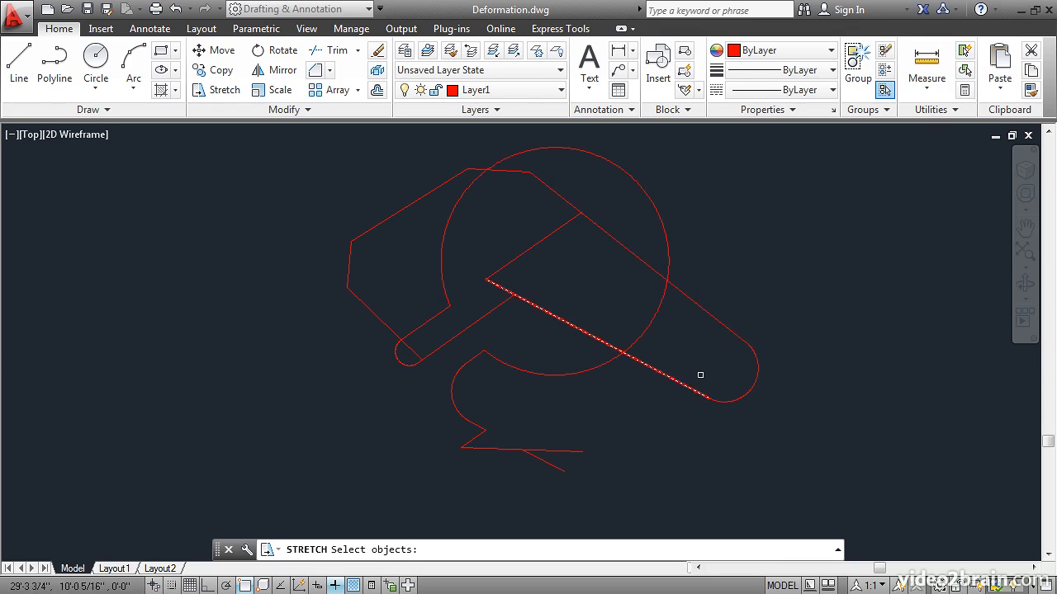
{"action": "left_click", "coordinate": [796, 439]}
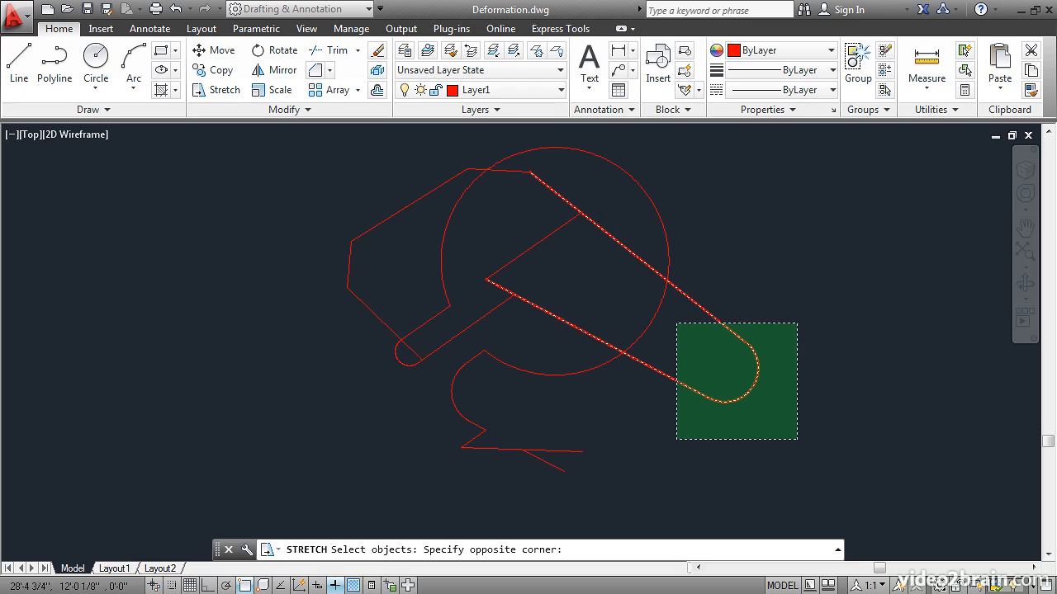
{"action": "left_click", "coordinate": [677, 323]}
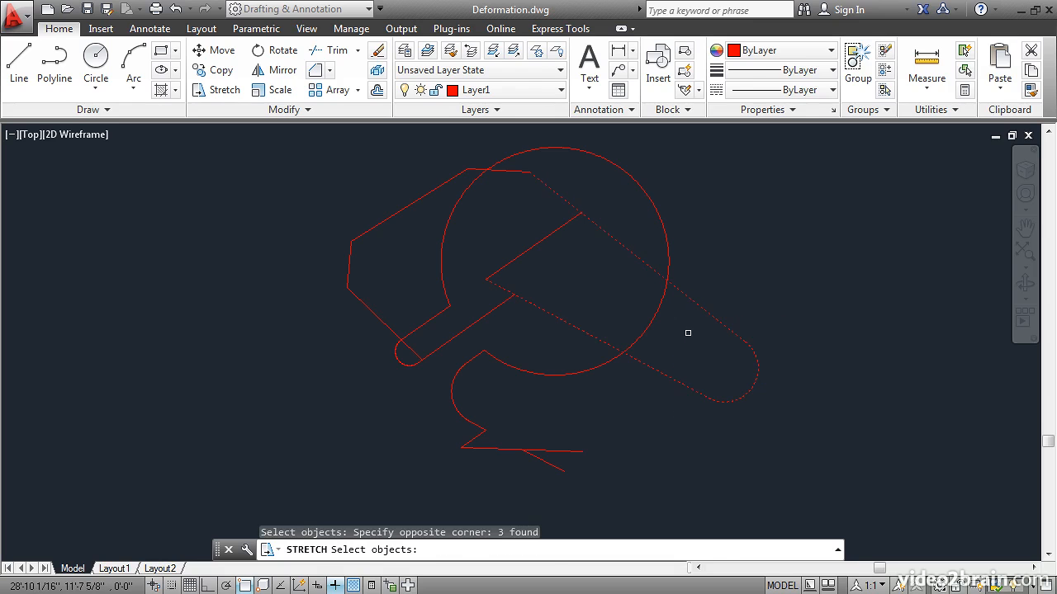
{"action": "key", "text": "Return"}
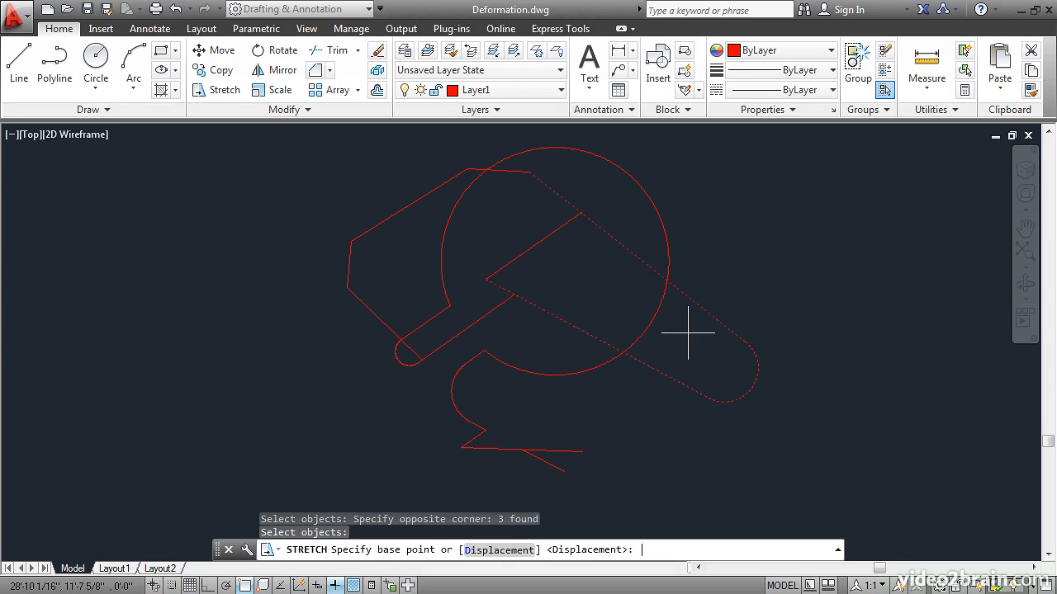
{"action": "left_click", "coordinate": [770, 270]}
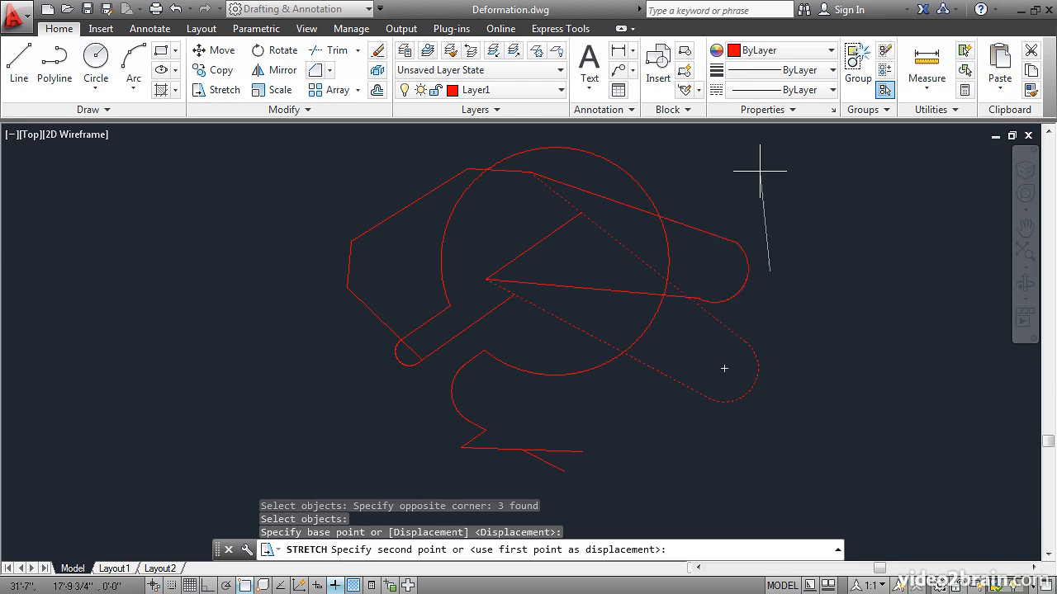
{"action": "left_click", "coordinate": [860, 221]}
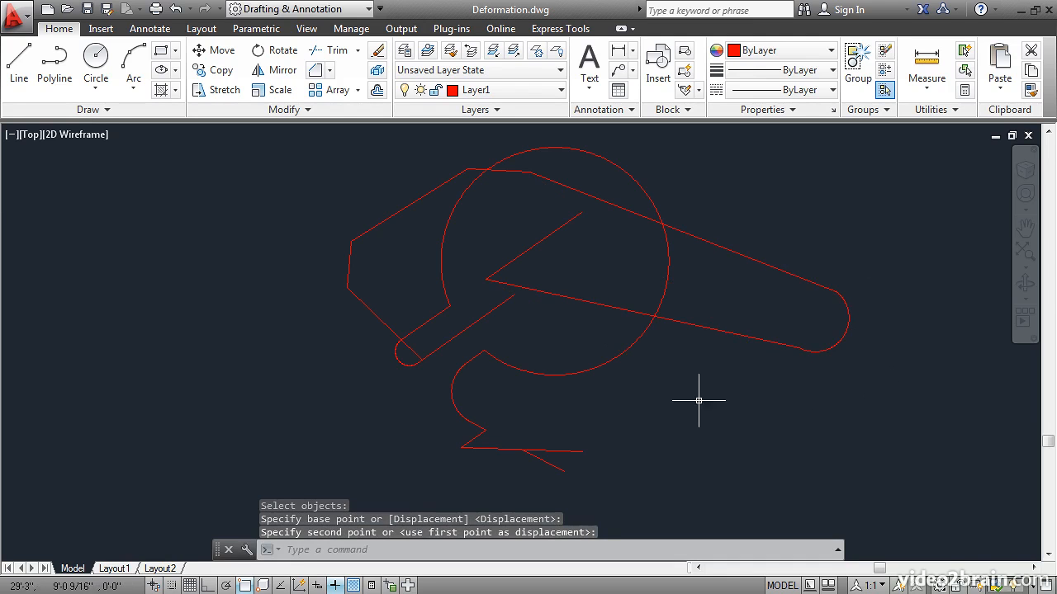
Step: Stretch the chamfered left corner far to the left and slightly up, catching its short edge and both adjoining lines with a crossing window
{"action": "left_click", "coordinate": [219, 89]}
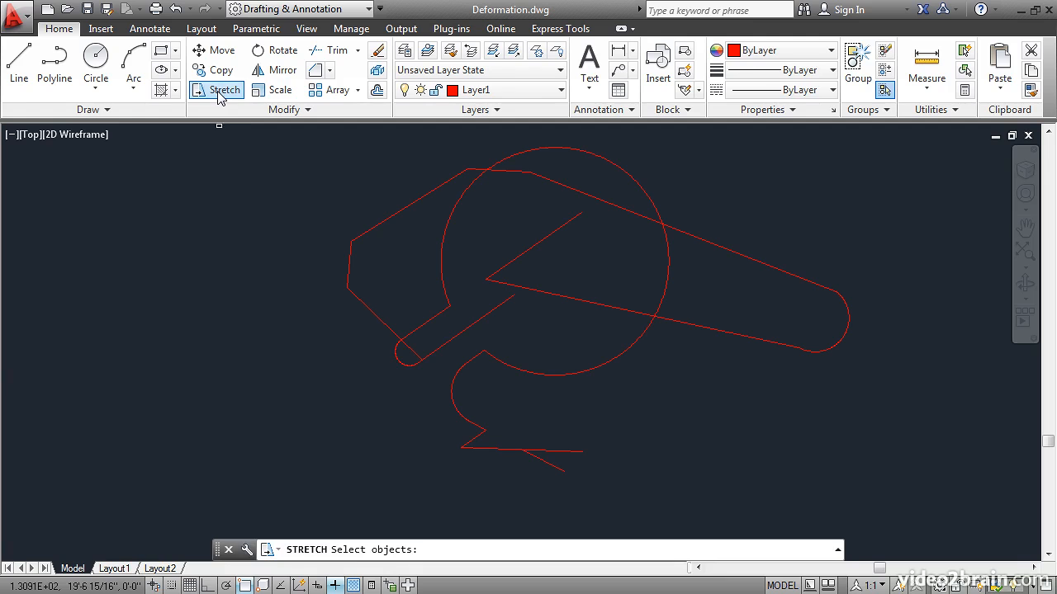
{"action": "left_click", "coordinate": [363, 327]}
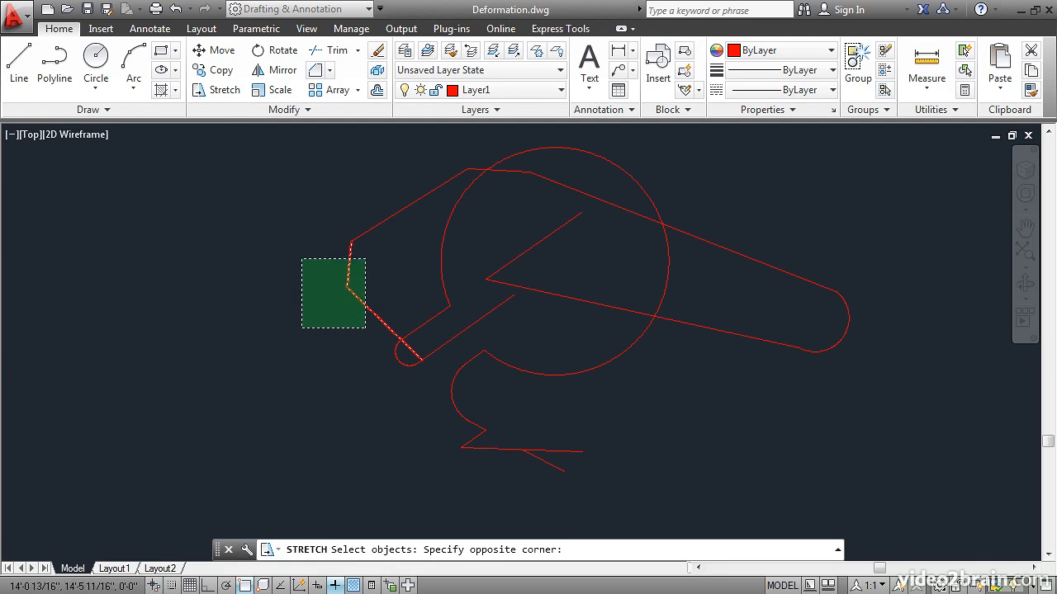
{"action": "left_click", "coordinate": [295, 201]}
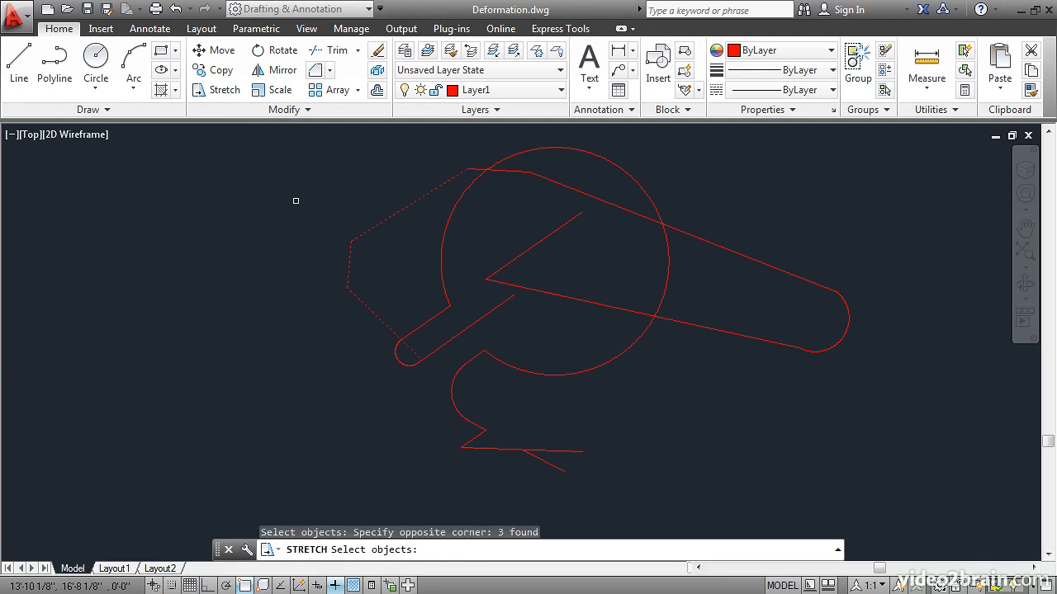
{"action": "key", "text": "Return"}
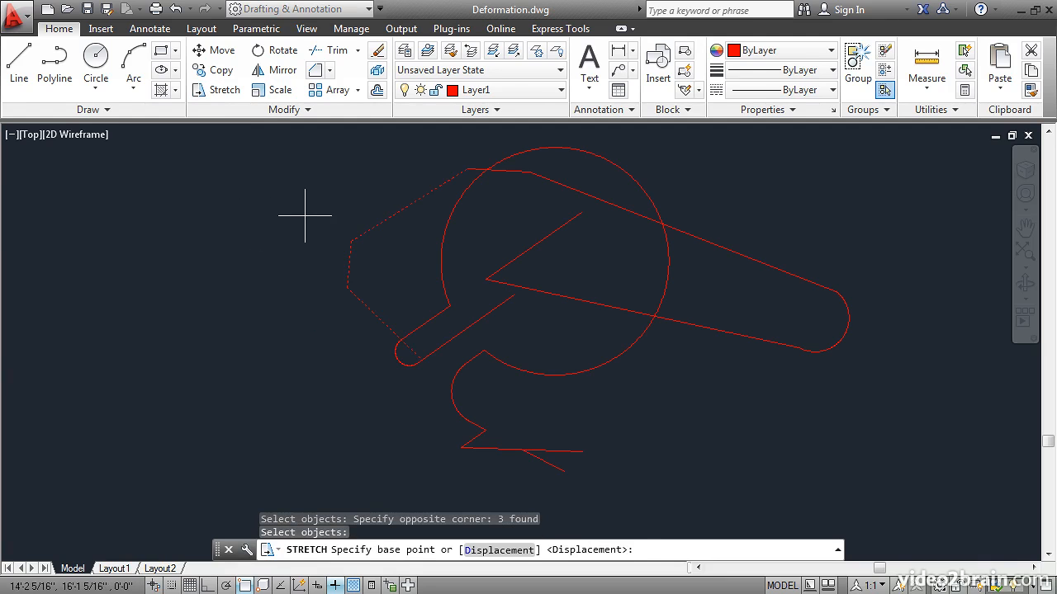
{"action": "left_click", "coordinate": [303, 214]}
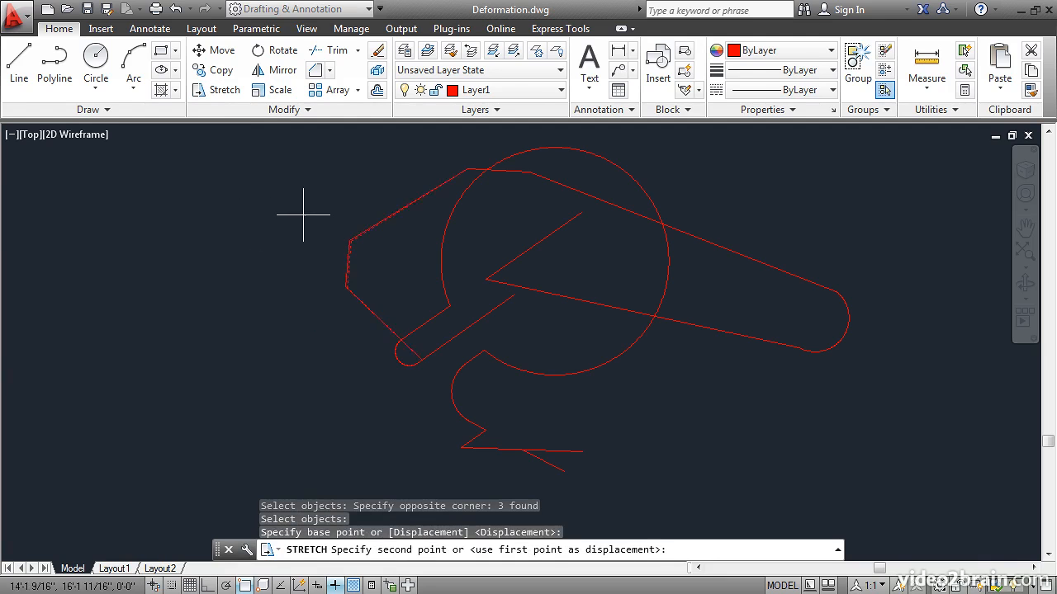
{"action": "left_click", "coordinate": [137, 186]}
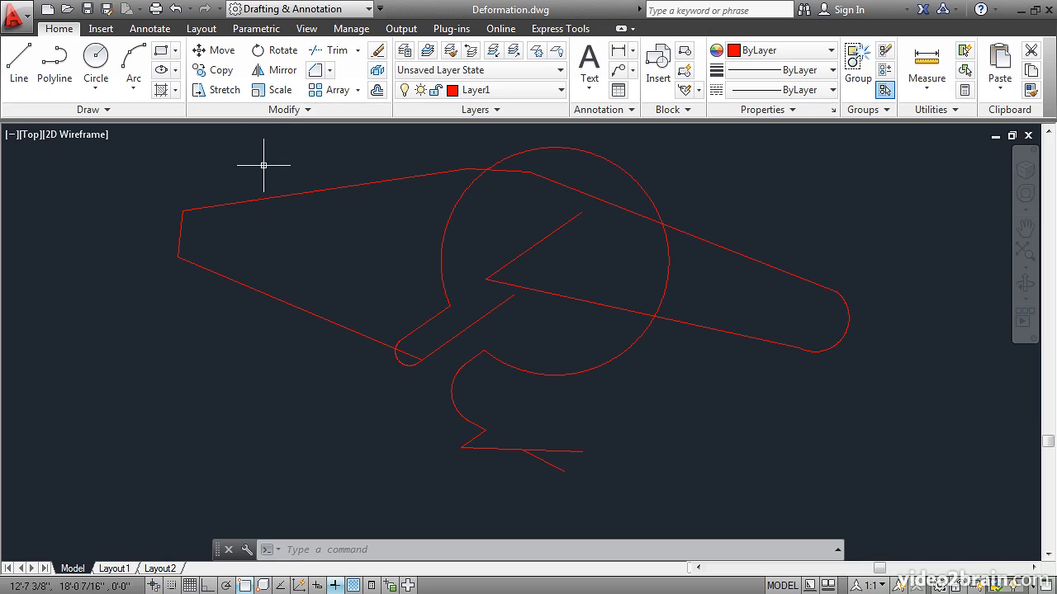
Step: Lengthen the near-horizontal line at the bottom of the drawing to 150 percent, once at its right end and once at its left end
{"action": "left_click", "coordinate": [275, 110]}
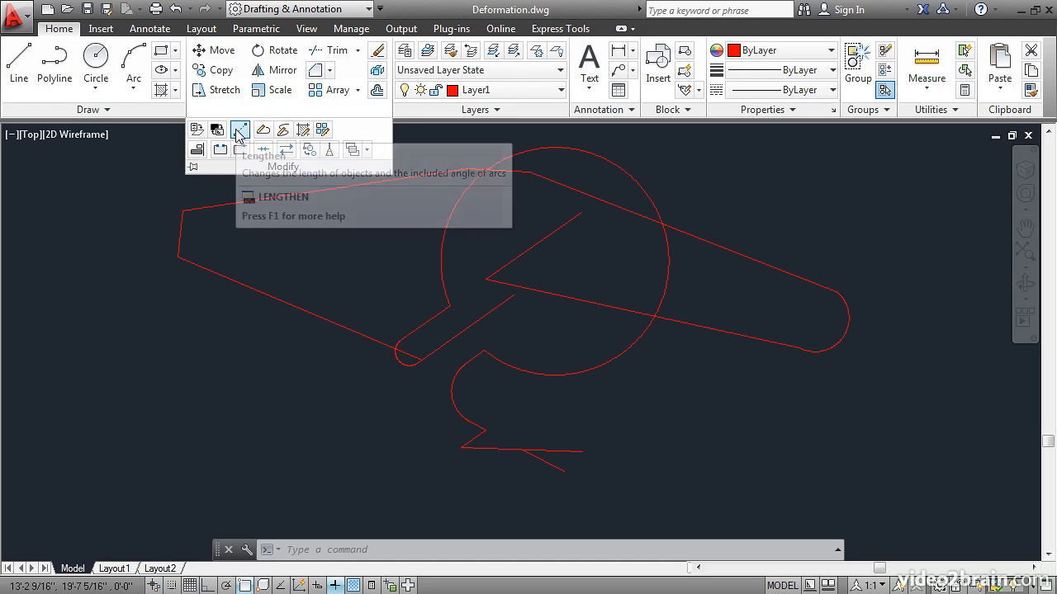
{"action": "left_click", "coordinate": [239, 130]}
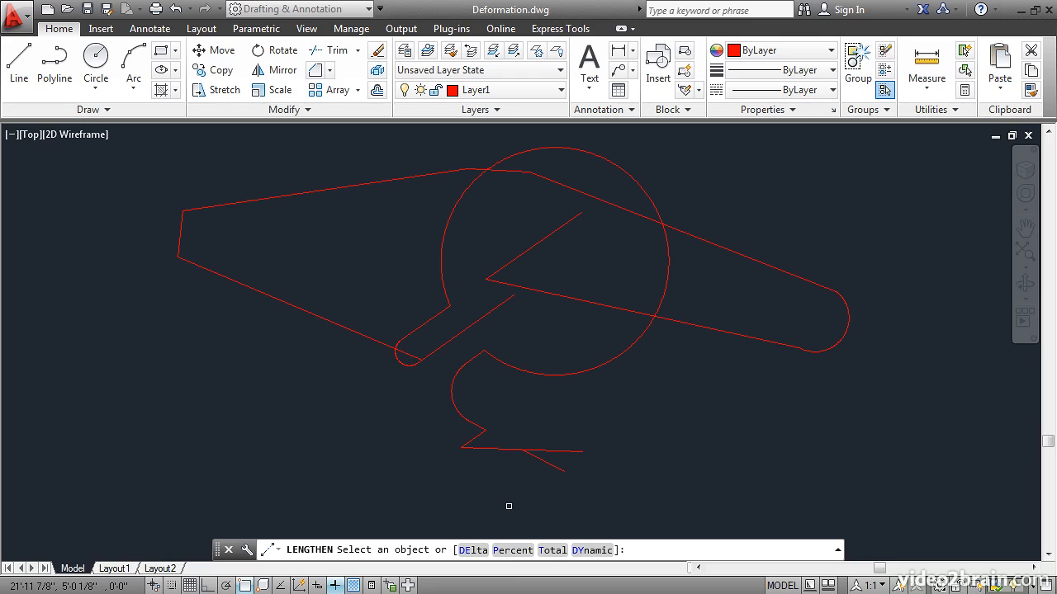
{"action": "left_click", "coordinate": [513, 550]}
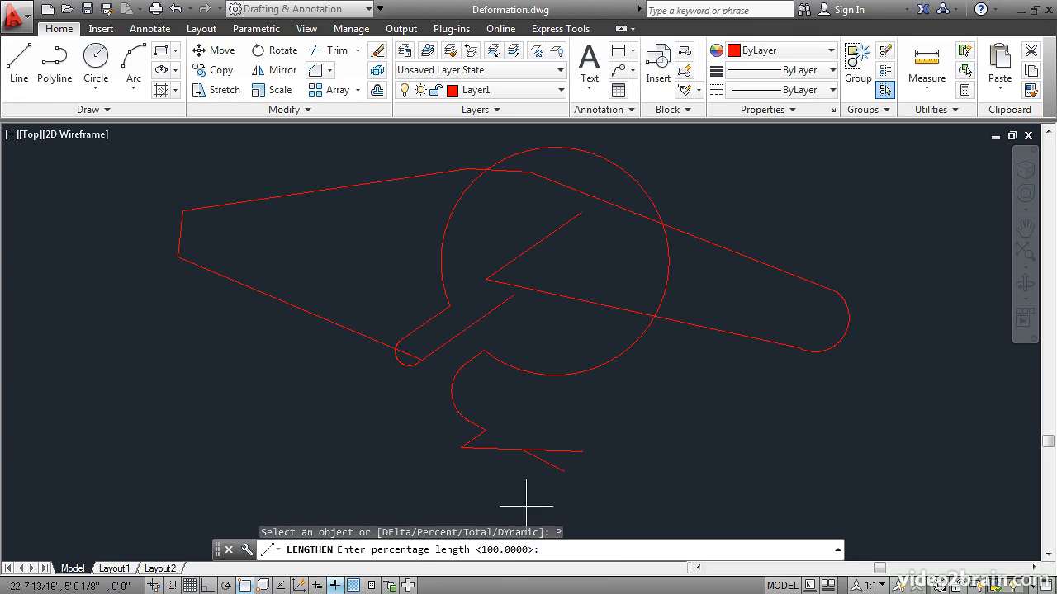
{"action": "type", "text": "150"}
{"action": "key", "text": "Return"}
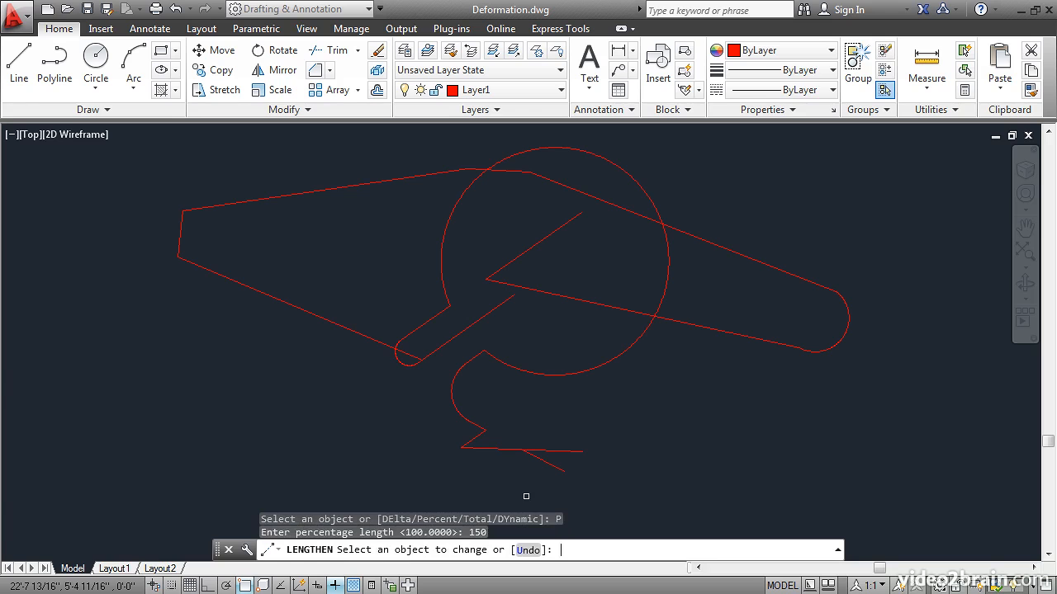
{"action": "left_click", "coordinate": [575, 452]}
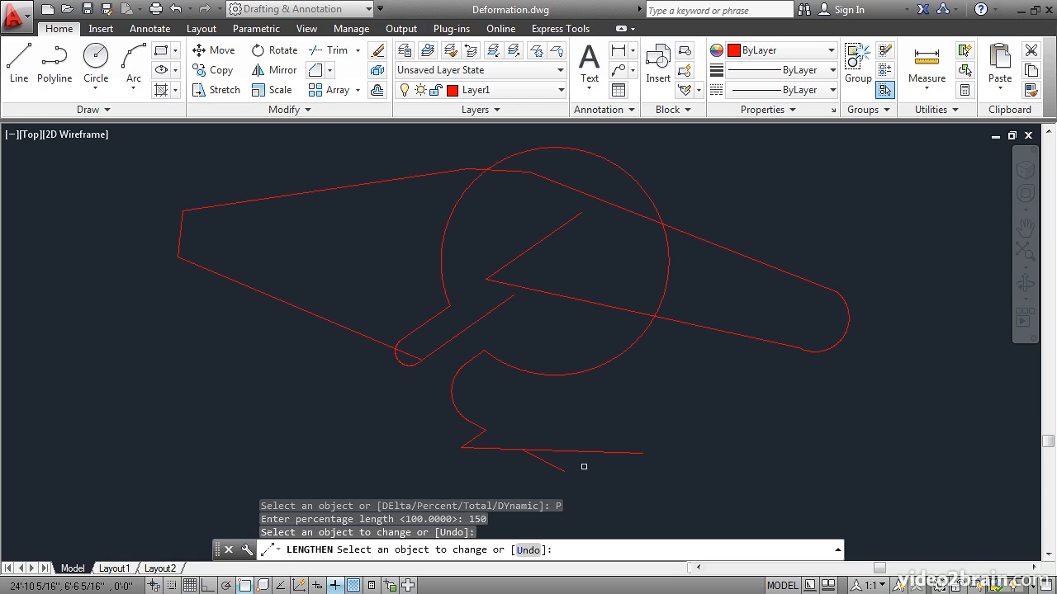
{"action": "left_click", "coordinate": [474, 448]}
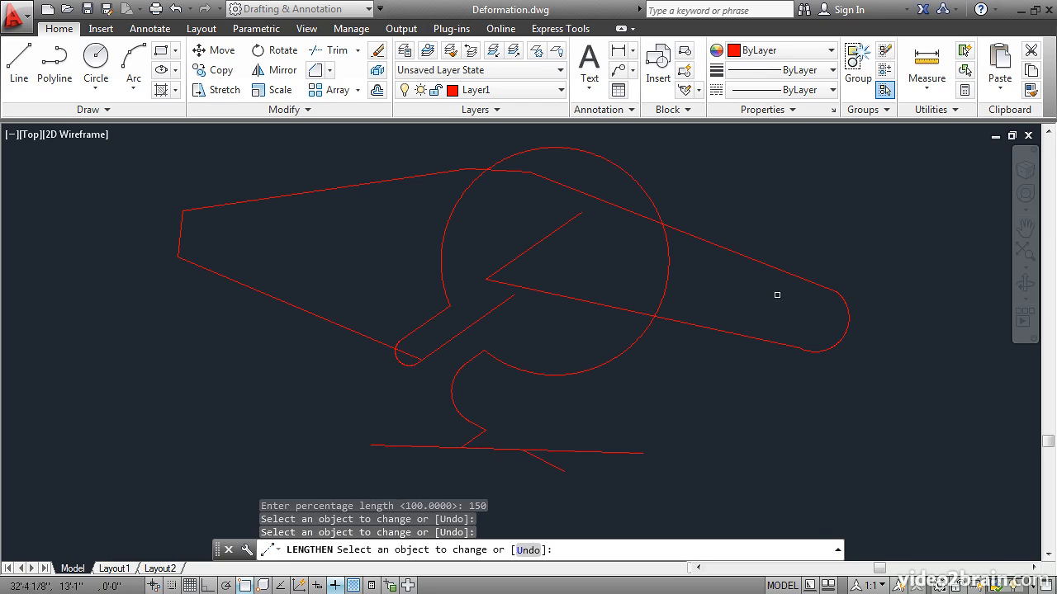
Step: Lengthen the large rounded end's arc at its upper end and the inner diagonal at its upper-right end, both to 150 percent
{"action": "left_click", "coordinate": [841, 298]}
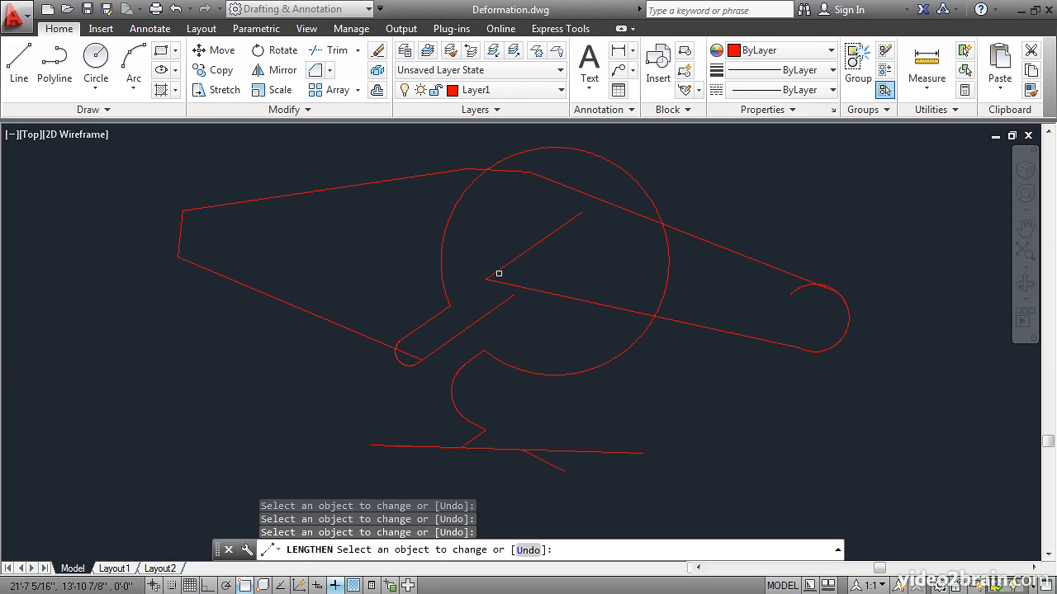
{"action": "left_click", "coordinate": [575, 216]}
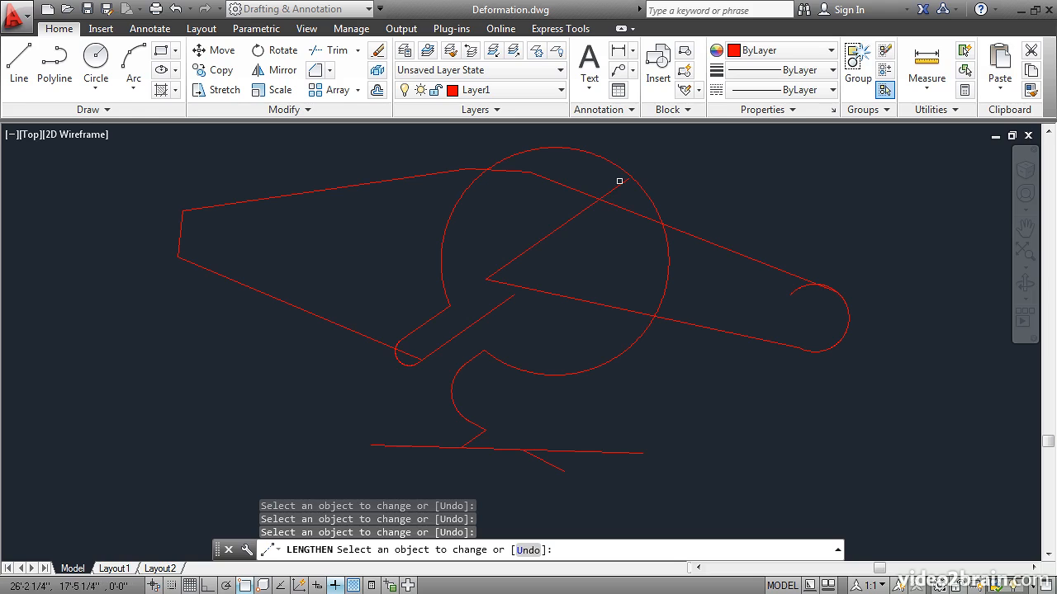